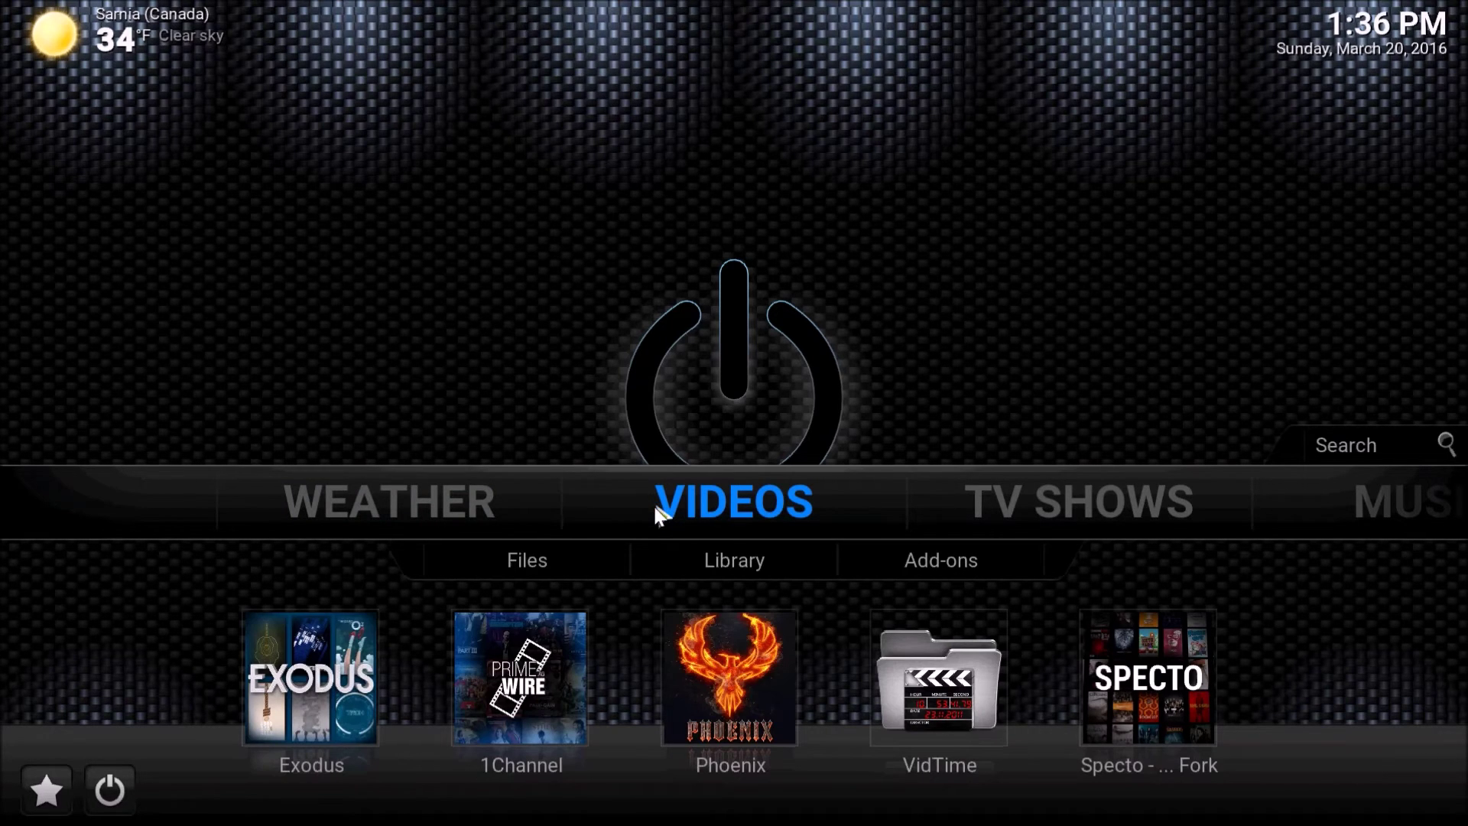
- Scroll the Confluence main menu bar from Videos along to SYSTEM
scroll(657, 511, "down", 5)
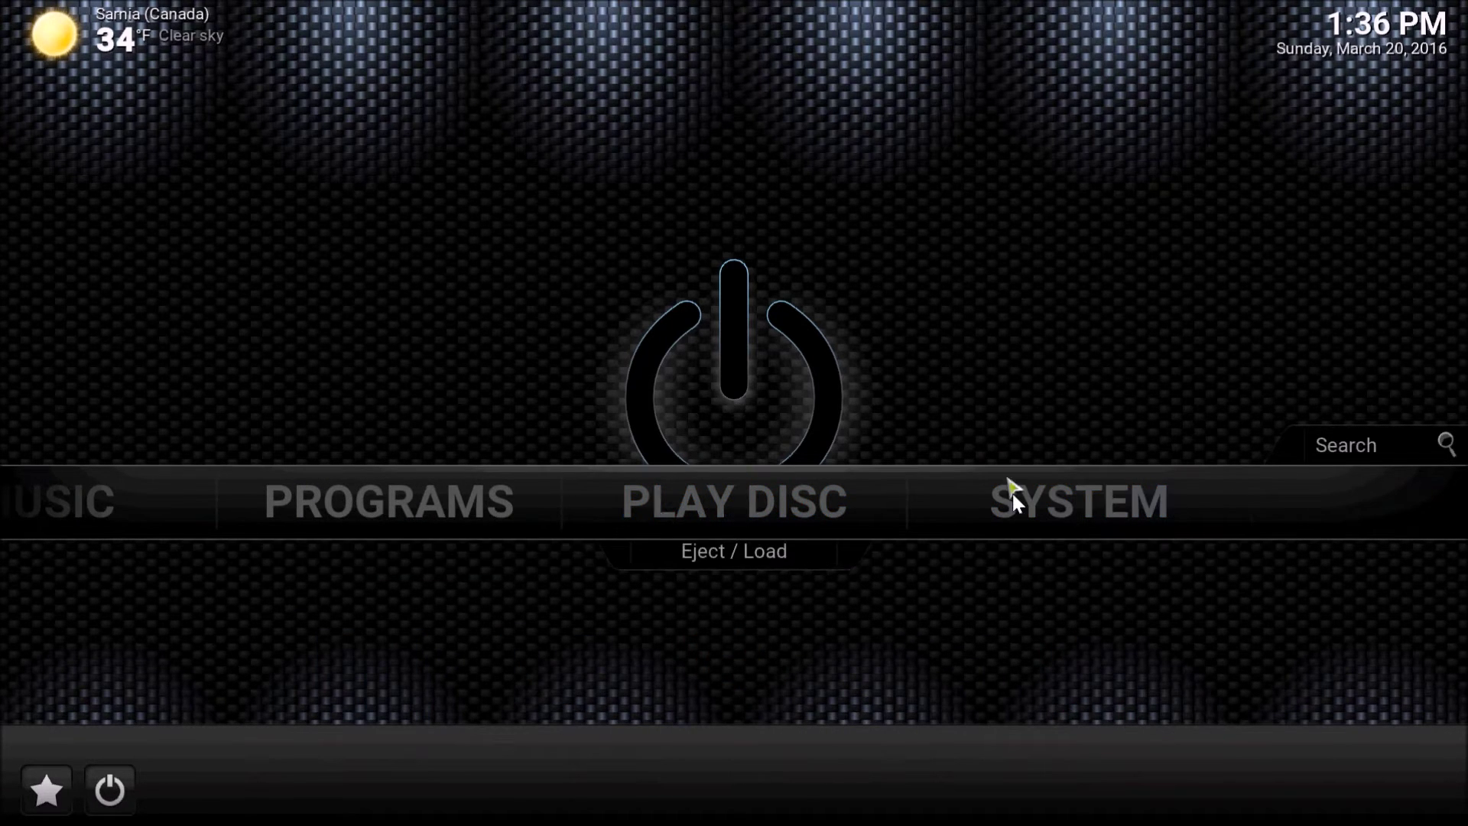
- In System > Appearance, browse the Skin list, cancel to keep Confluence, and open the skin settings
left_click(1033, 499)
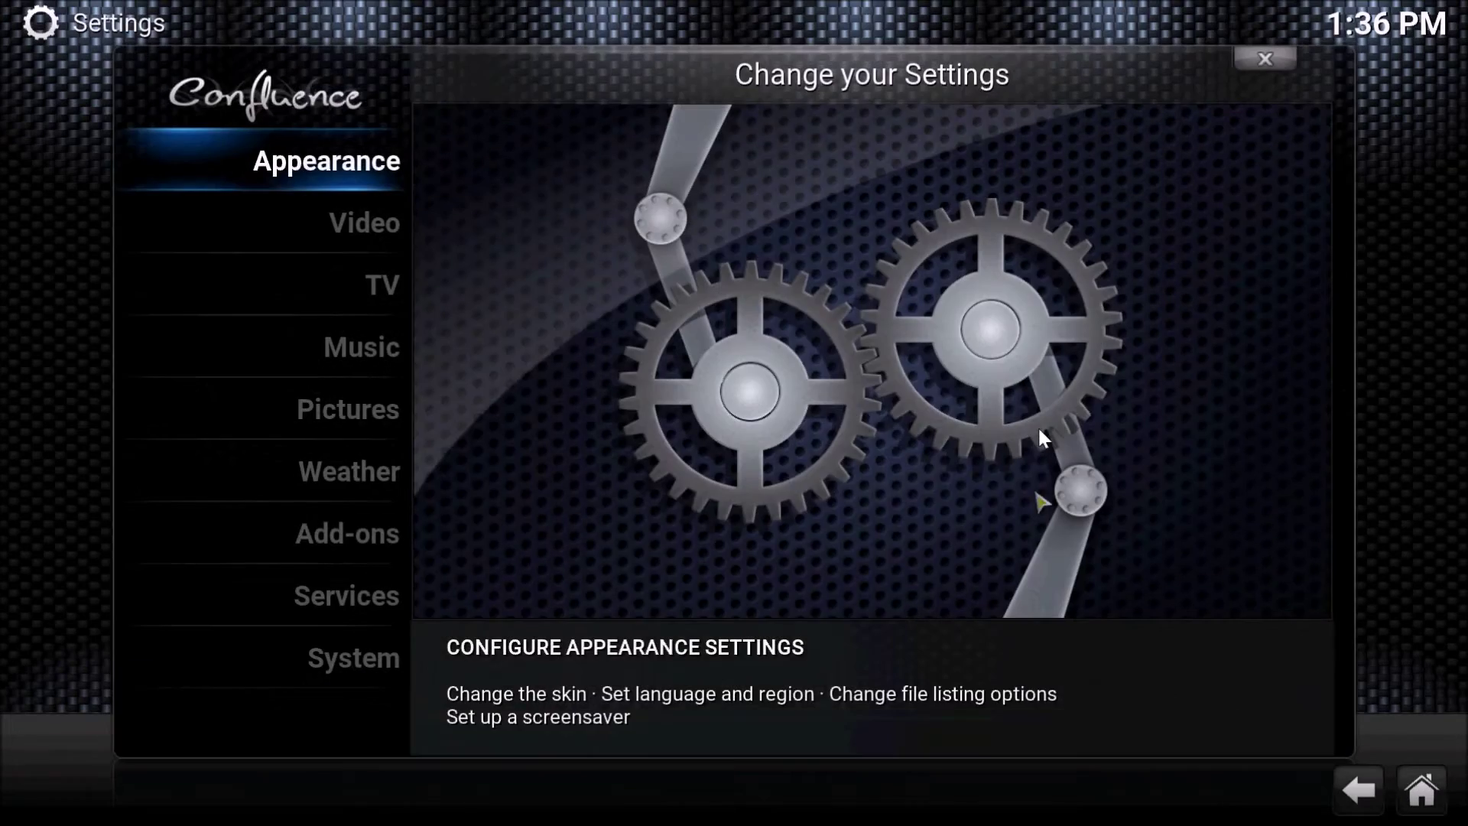
left_click(353, 172)
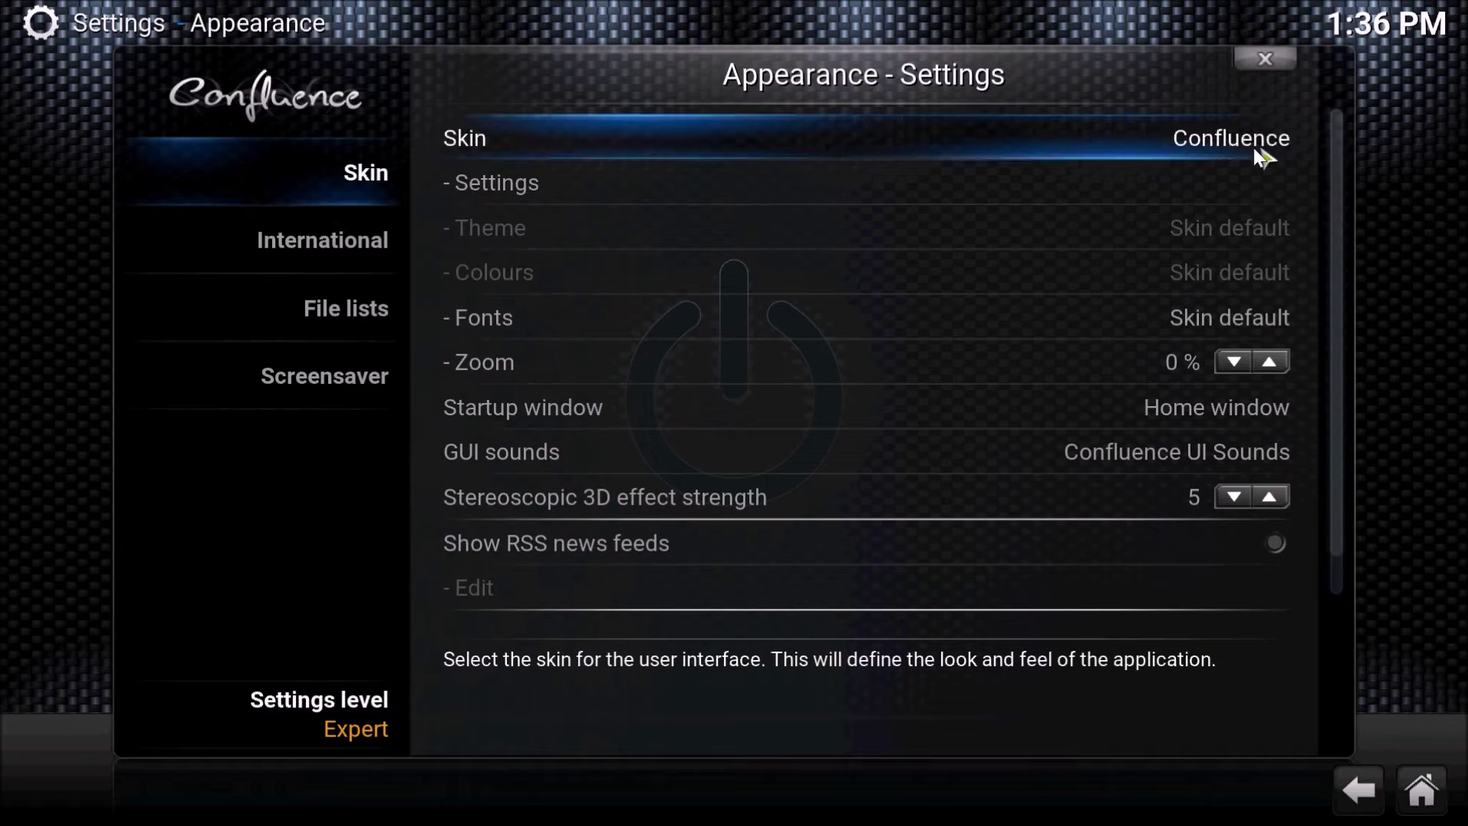
left_click(862, 150)
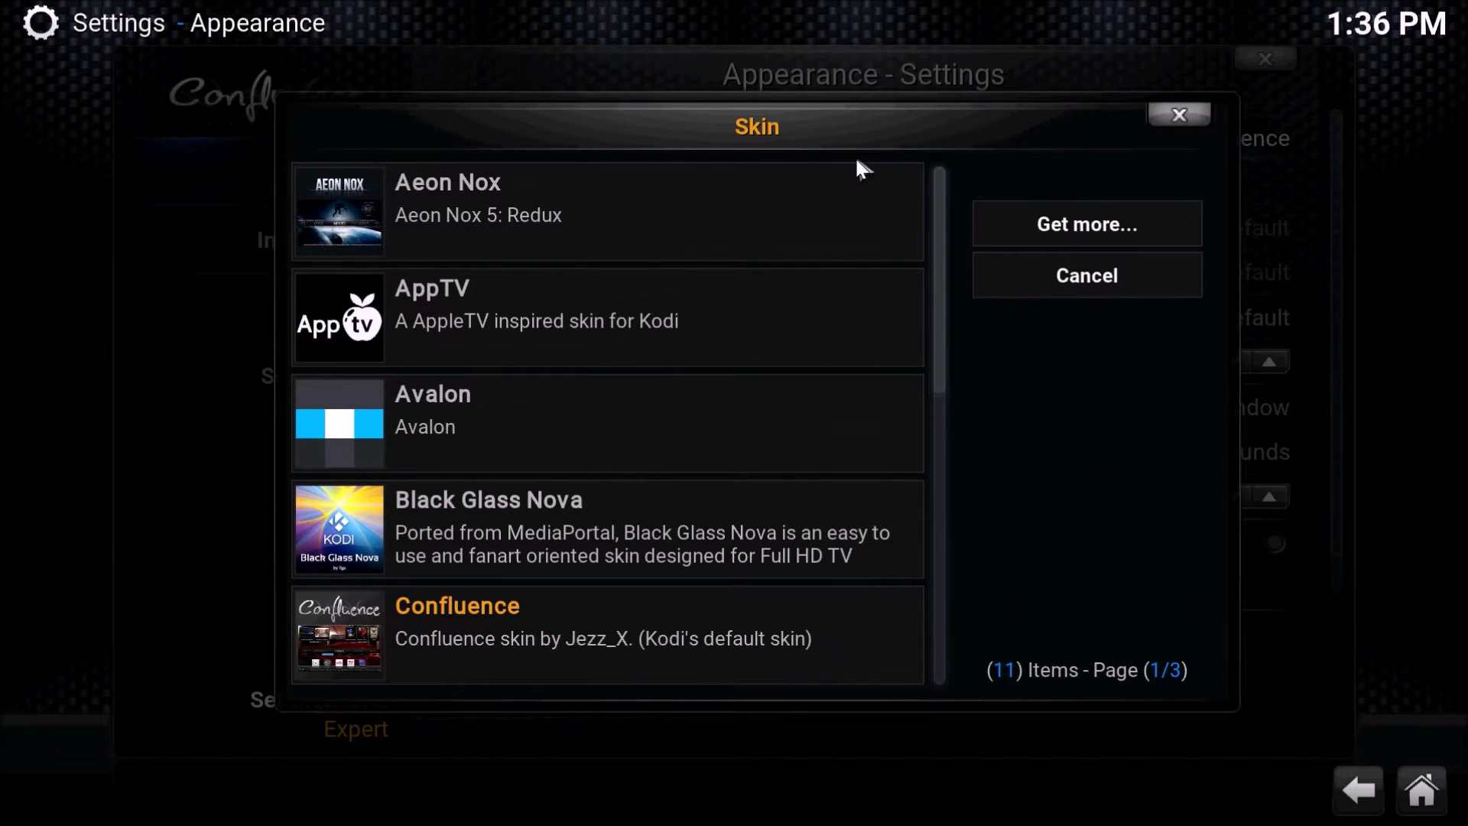
scroll(809, 366, "down", 6)
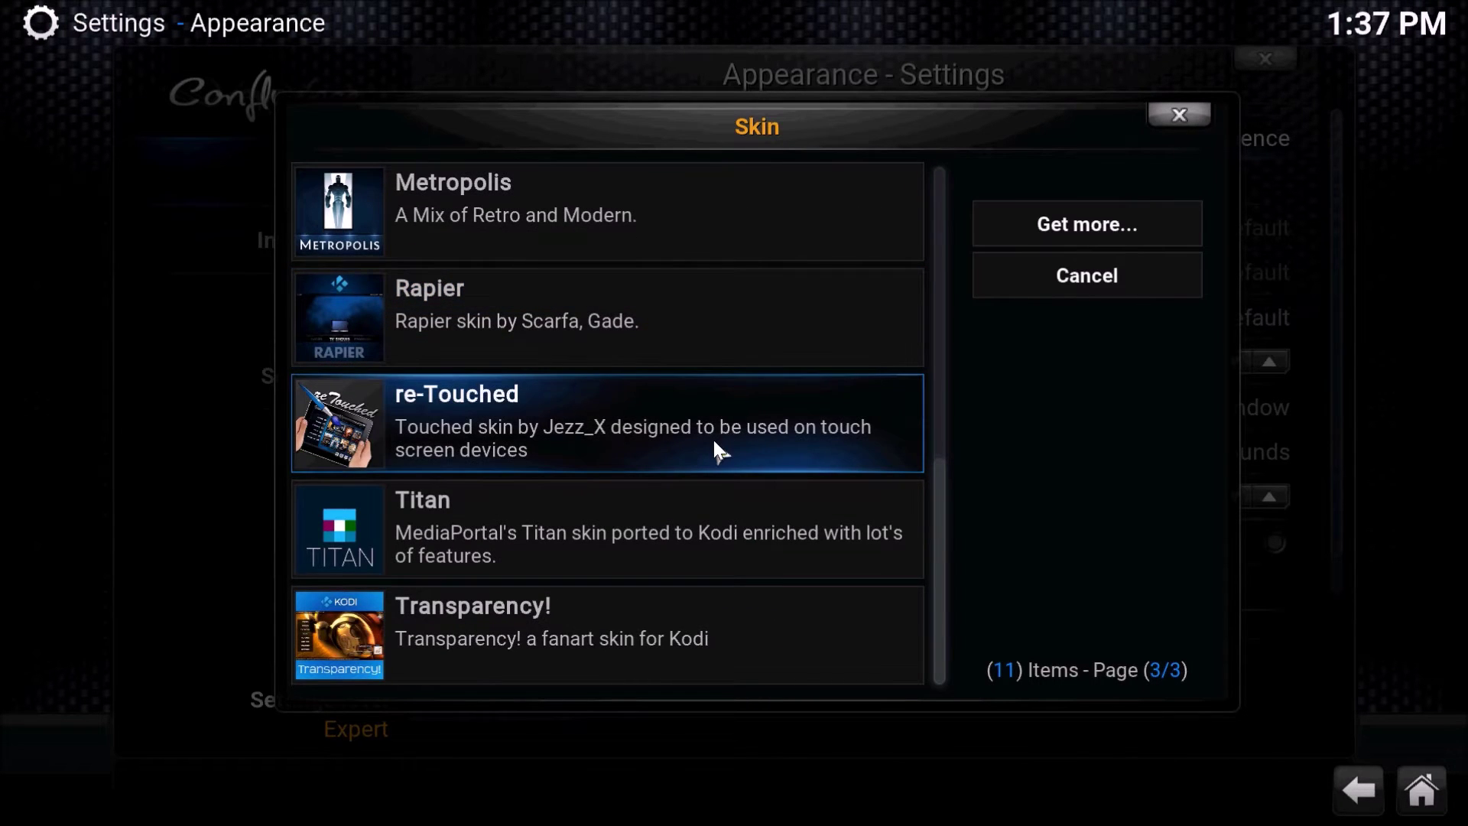
scroll(715, 439, "up", 6)
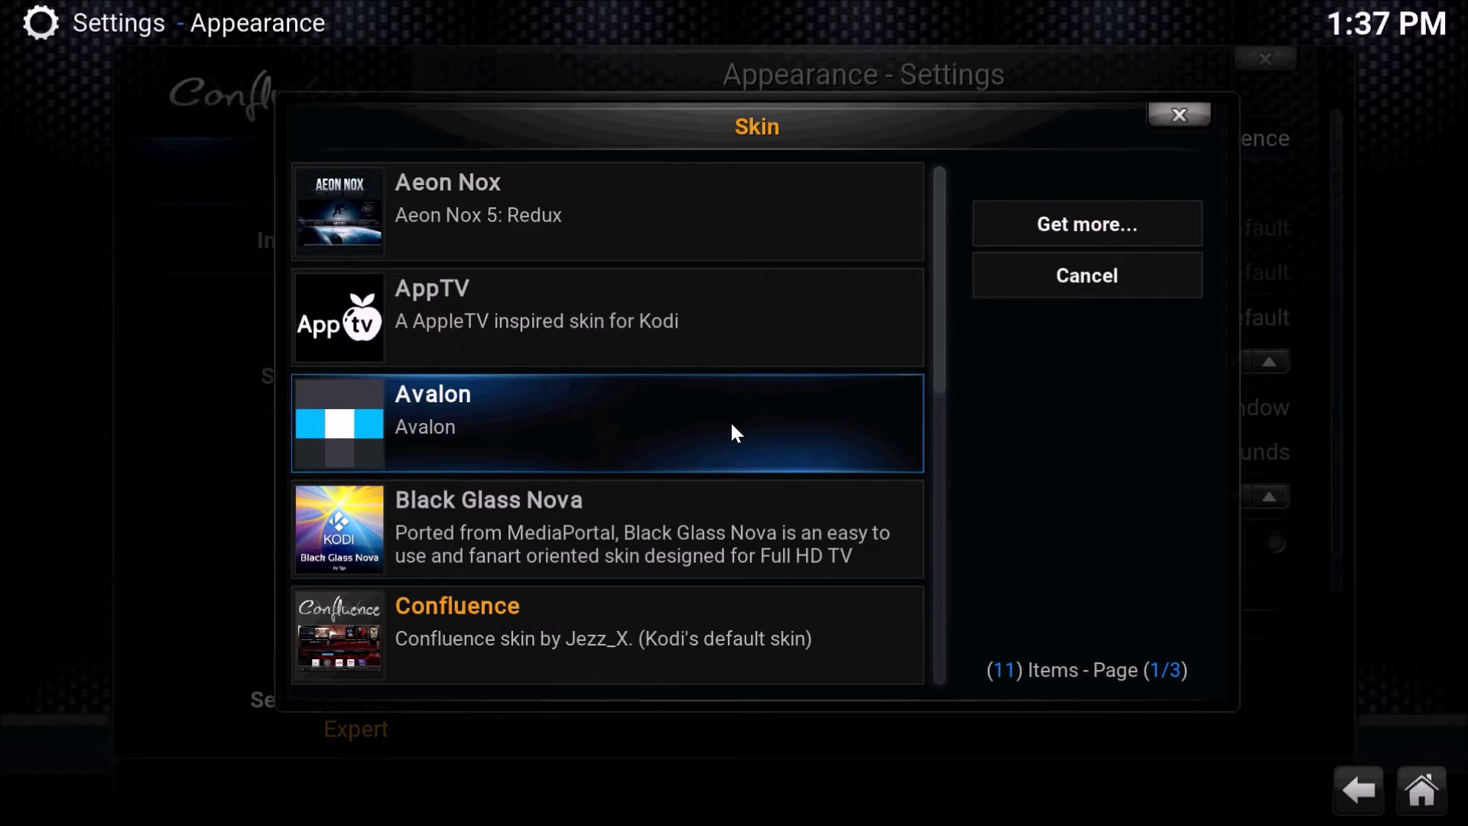
left_click(1083, 270)
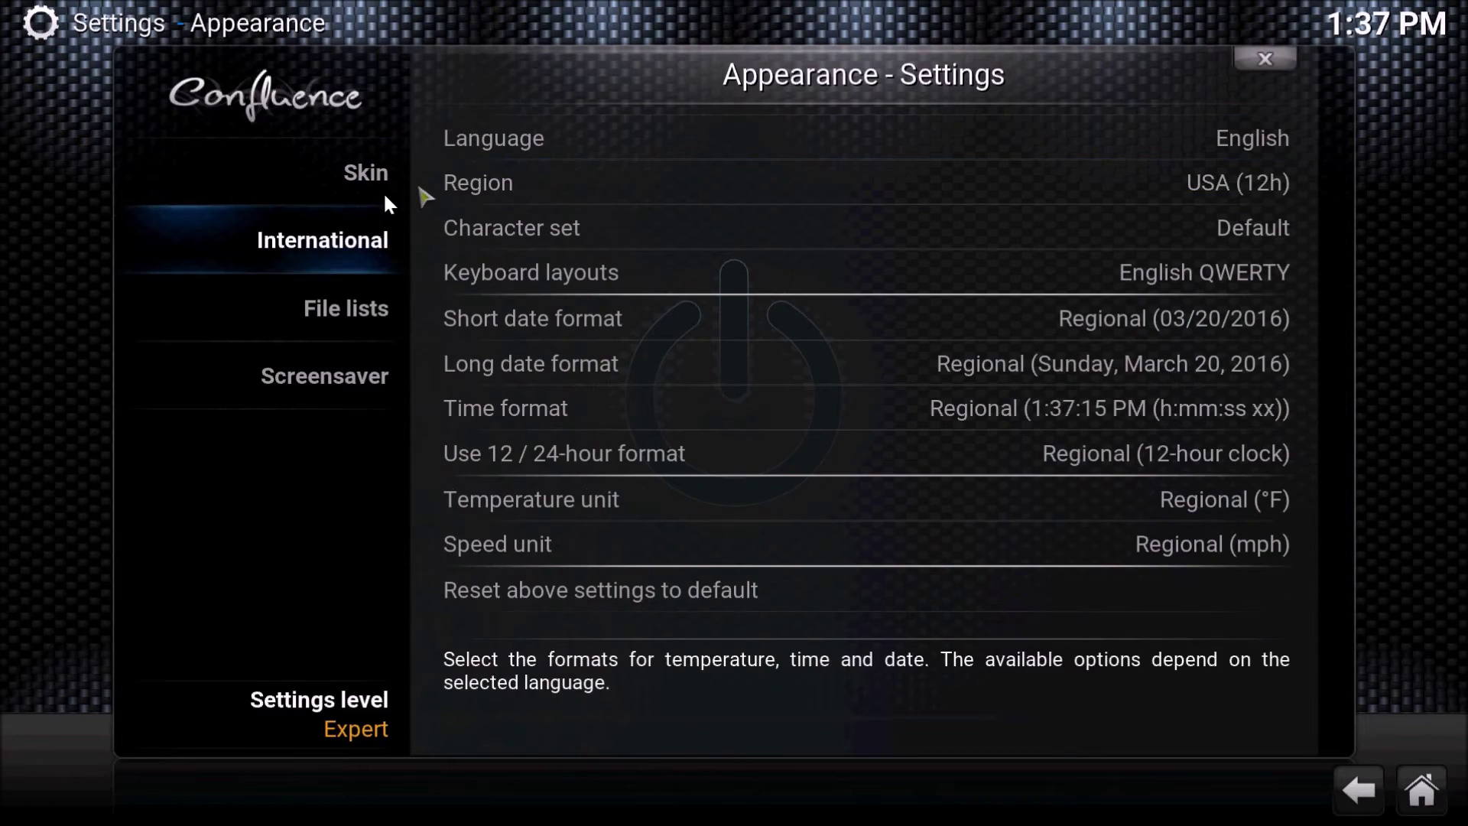
left_click(781, 183)
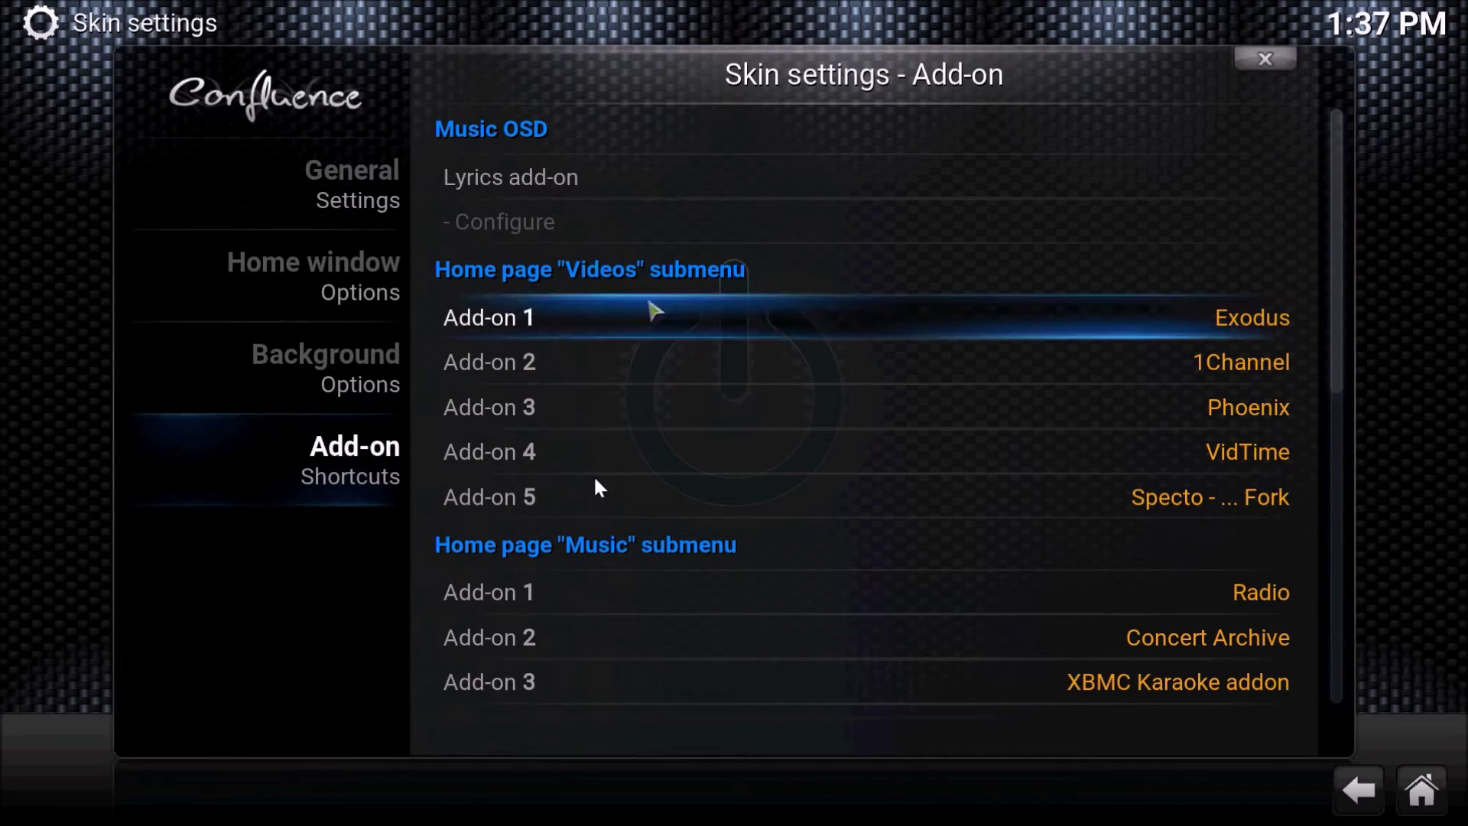
- Scroll the skin settings down to the Add-on Shortcuts Videos submenu and open Add-on 2's chooser
scroll(1314, 394, "down", 3)
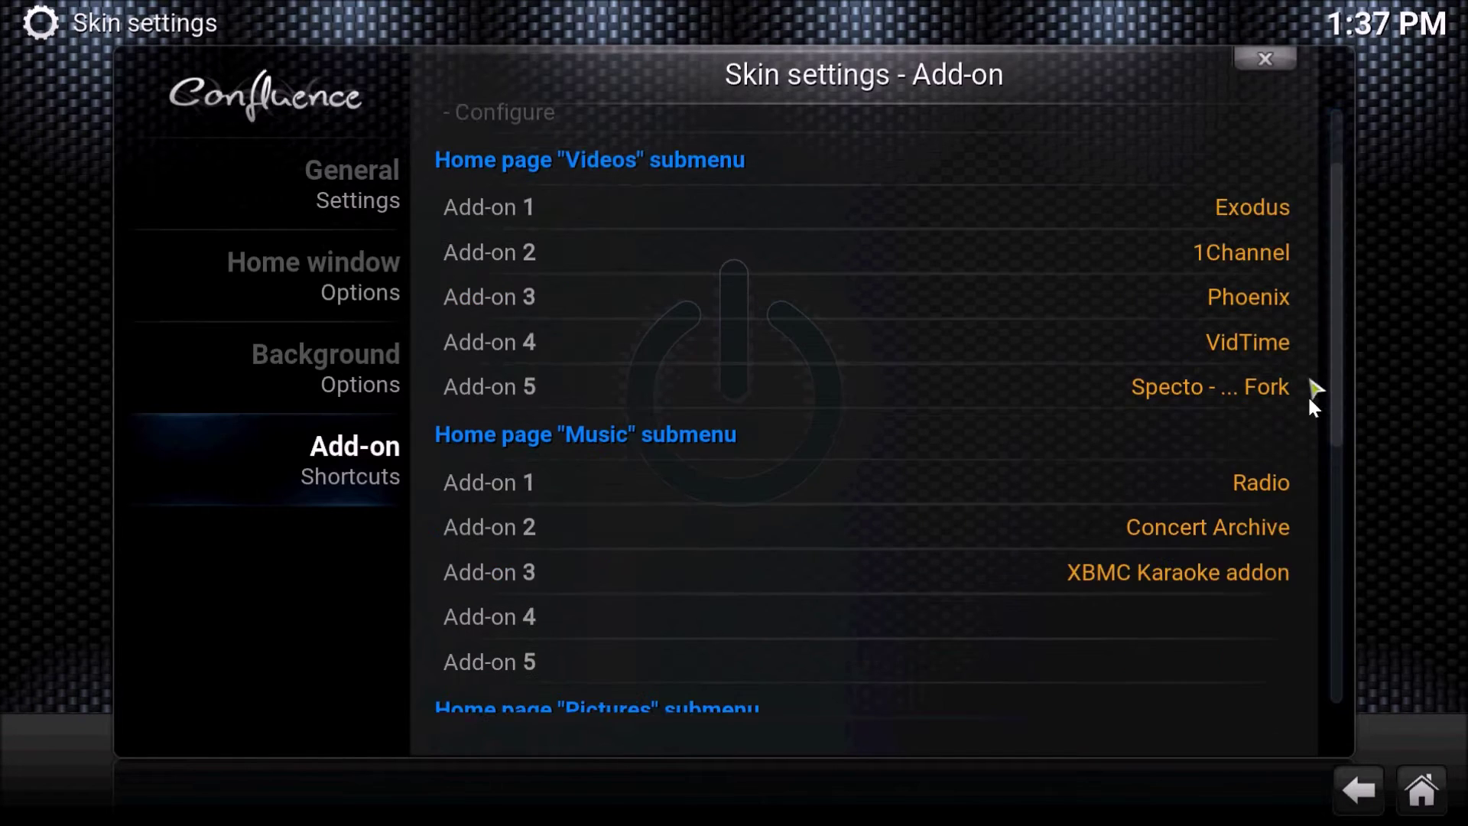
scroll(1300, 459, "down", 1)
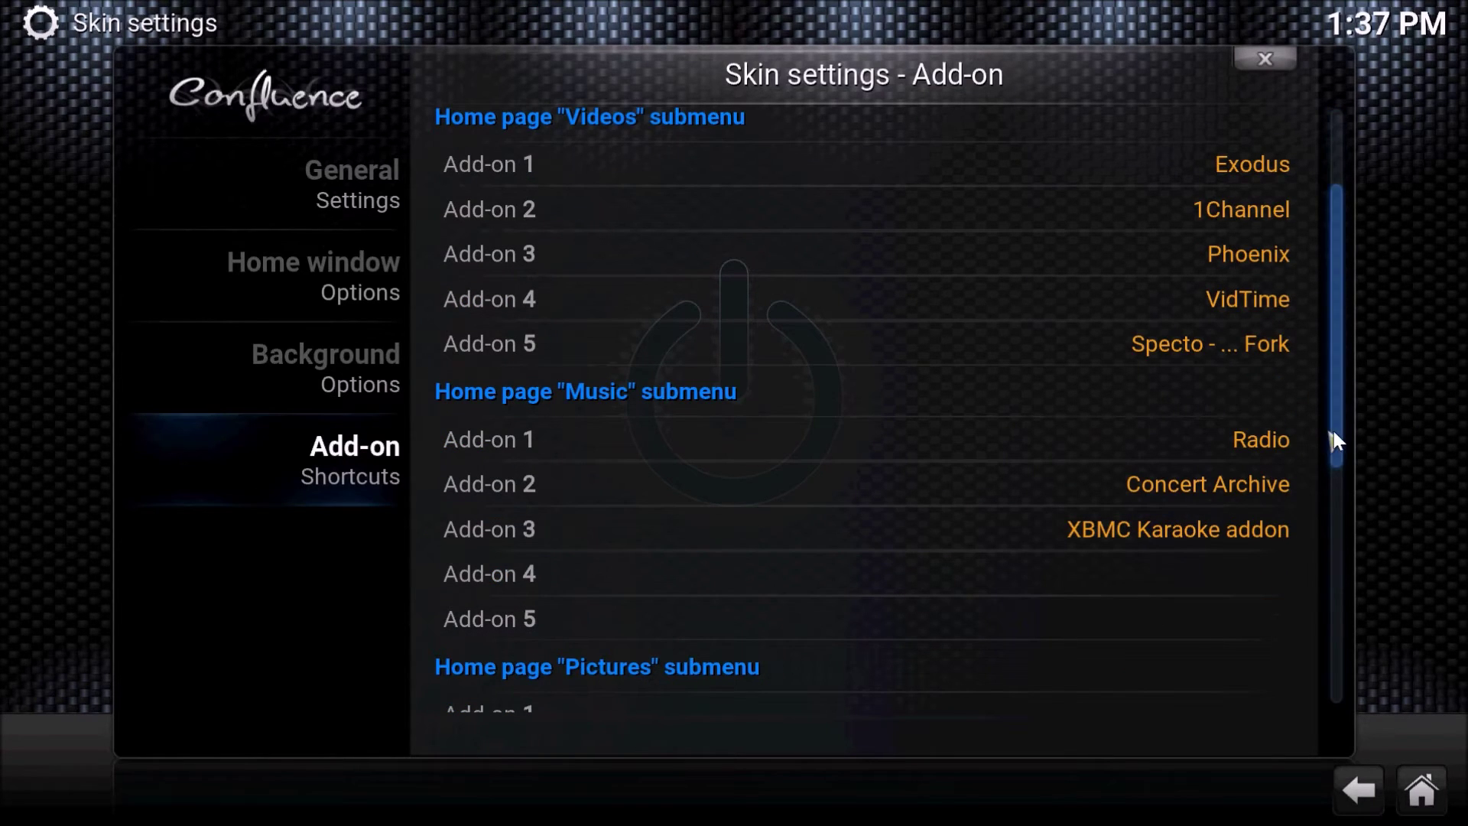
scroll(1335, 438, "down", 10)
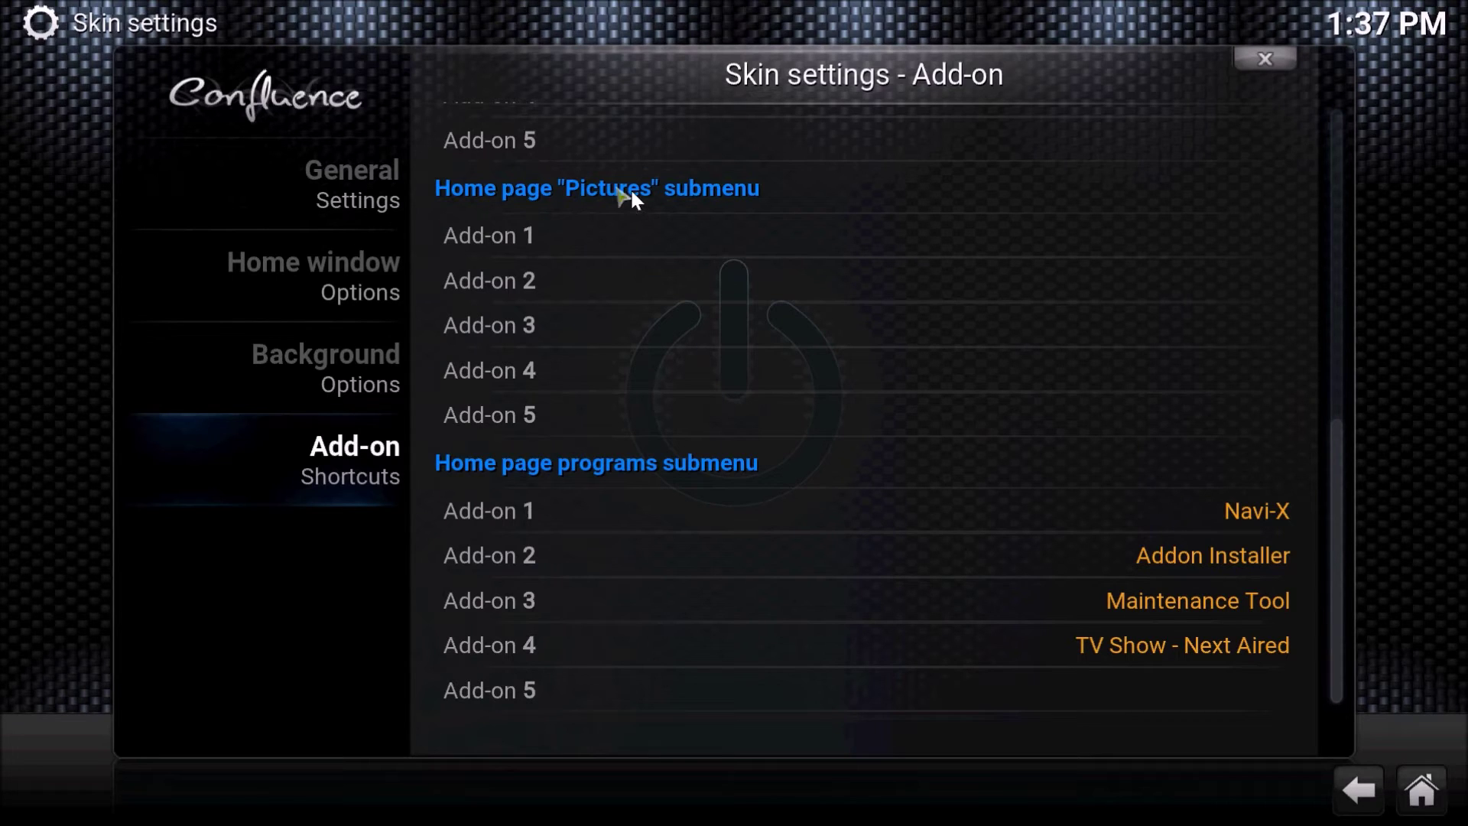
mouse_move(353, 335)
mouse_move(371, 285)
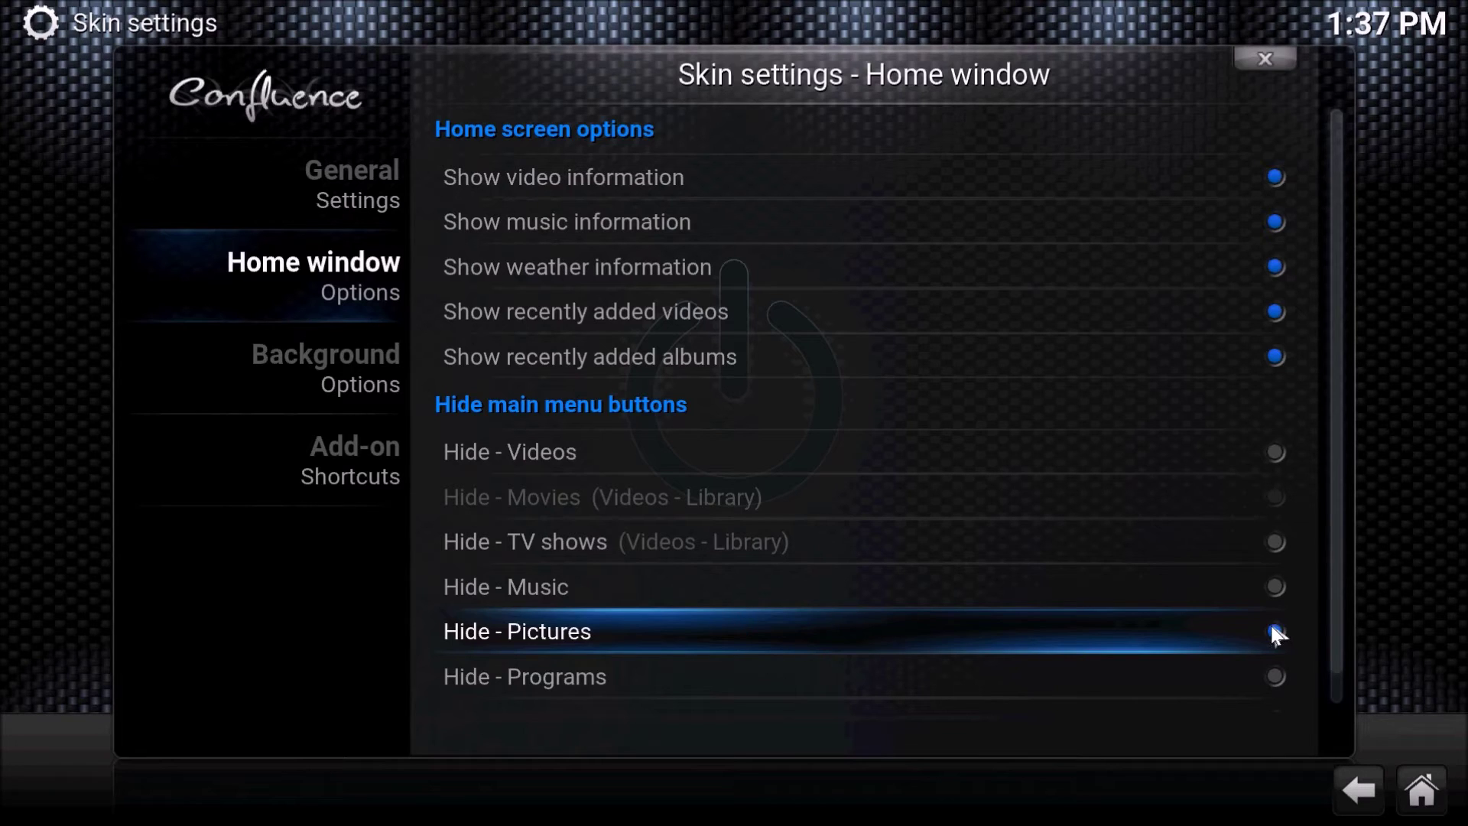
mouse_move(283, 478)
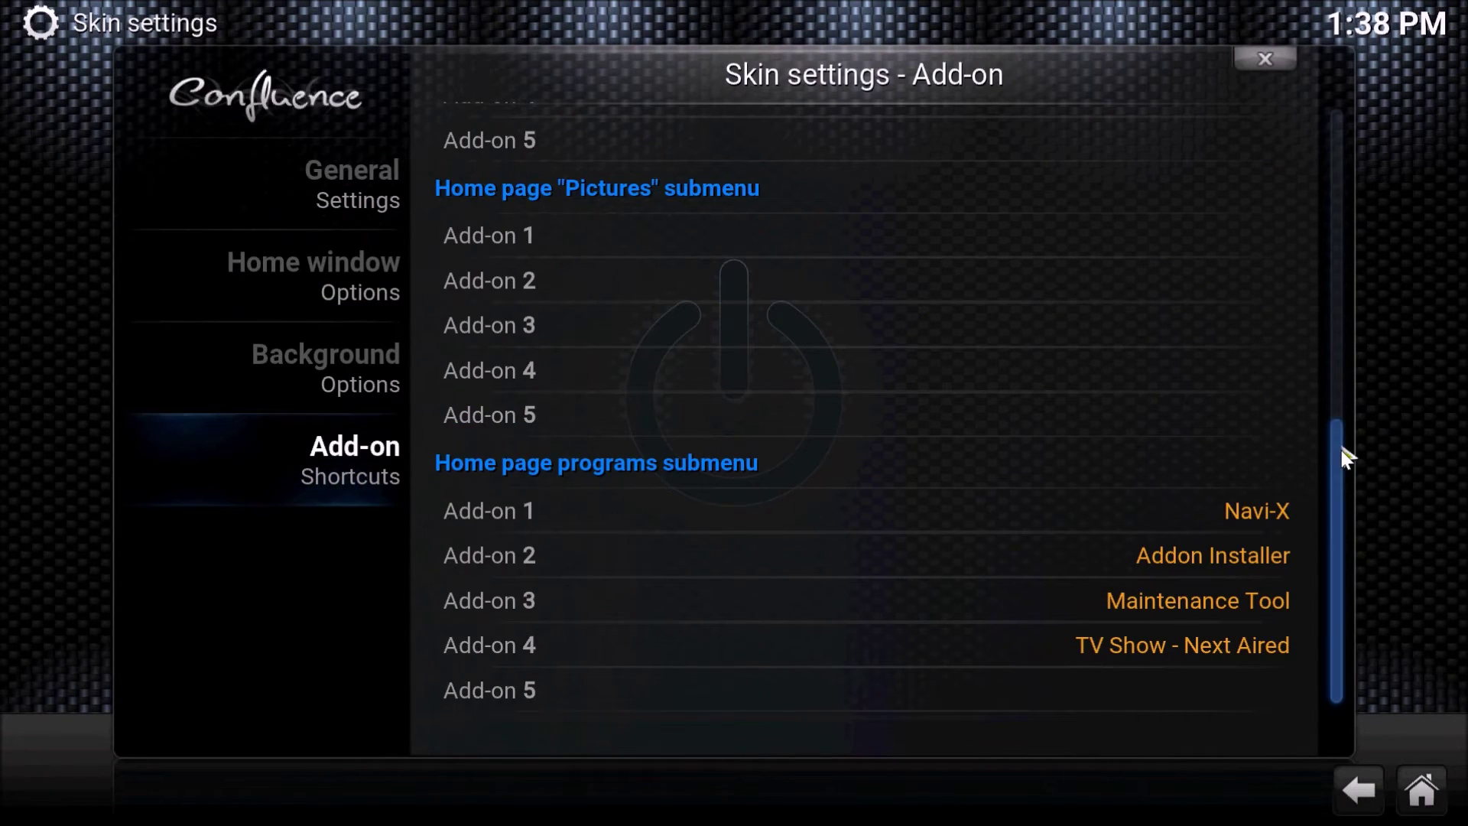
scroll(1339, 491, "up", 4)
scroll(1337, 507, "down", 4)
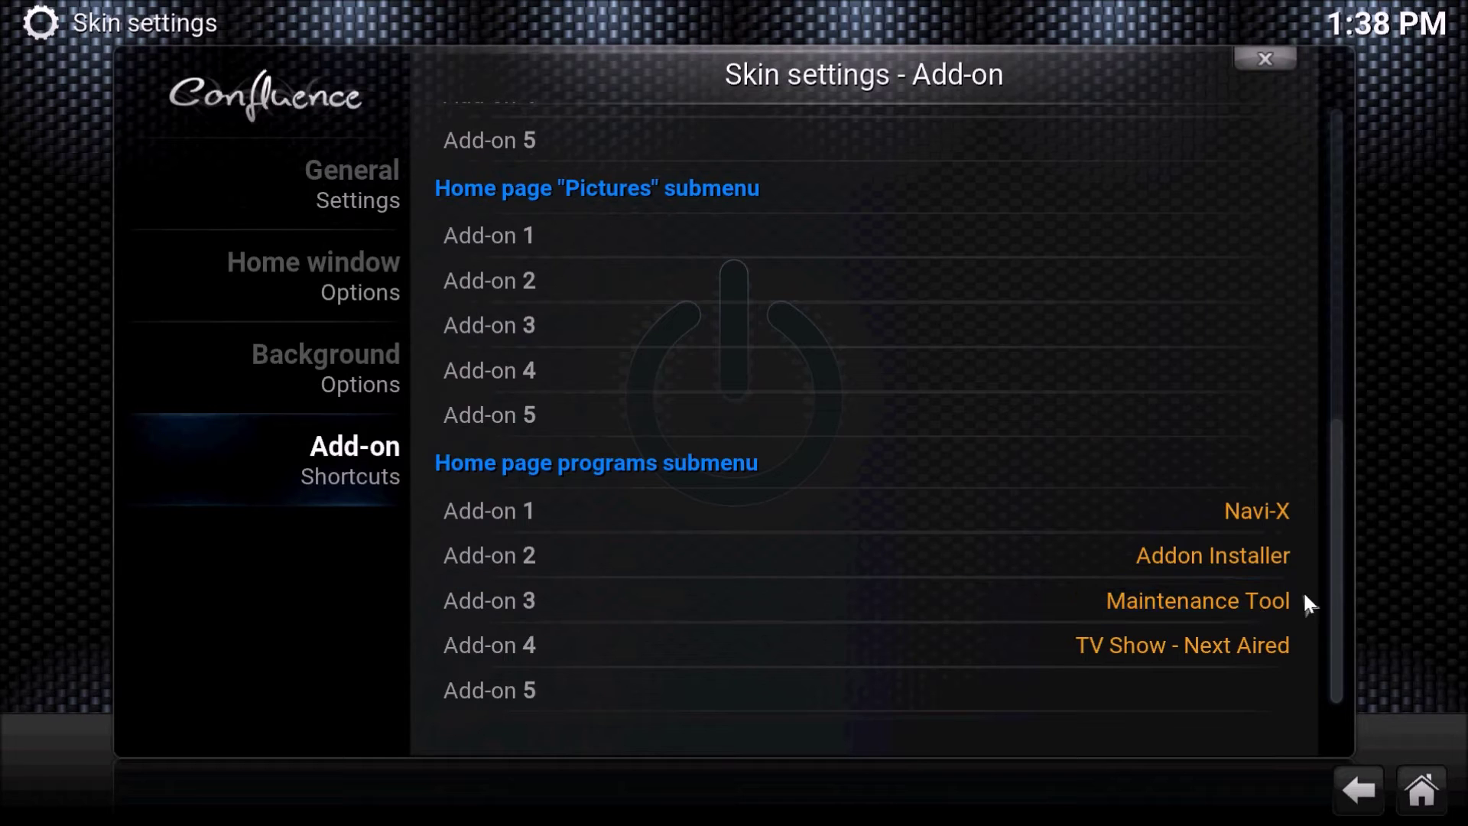
left_click_drag(1335, 552, 1338, 361)
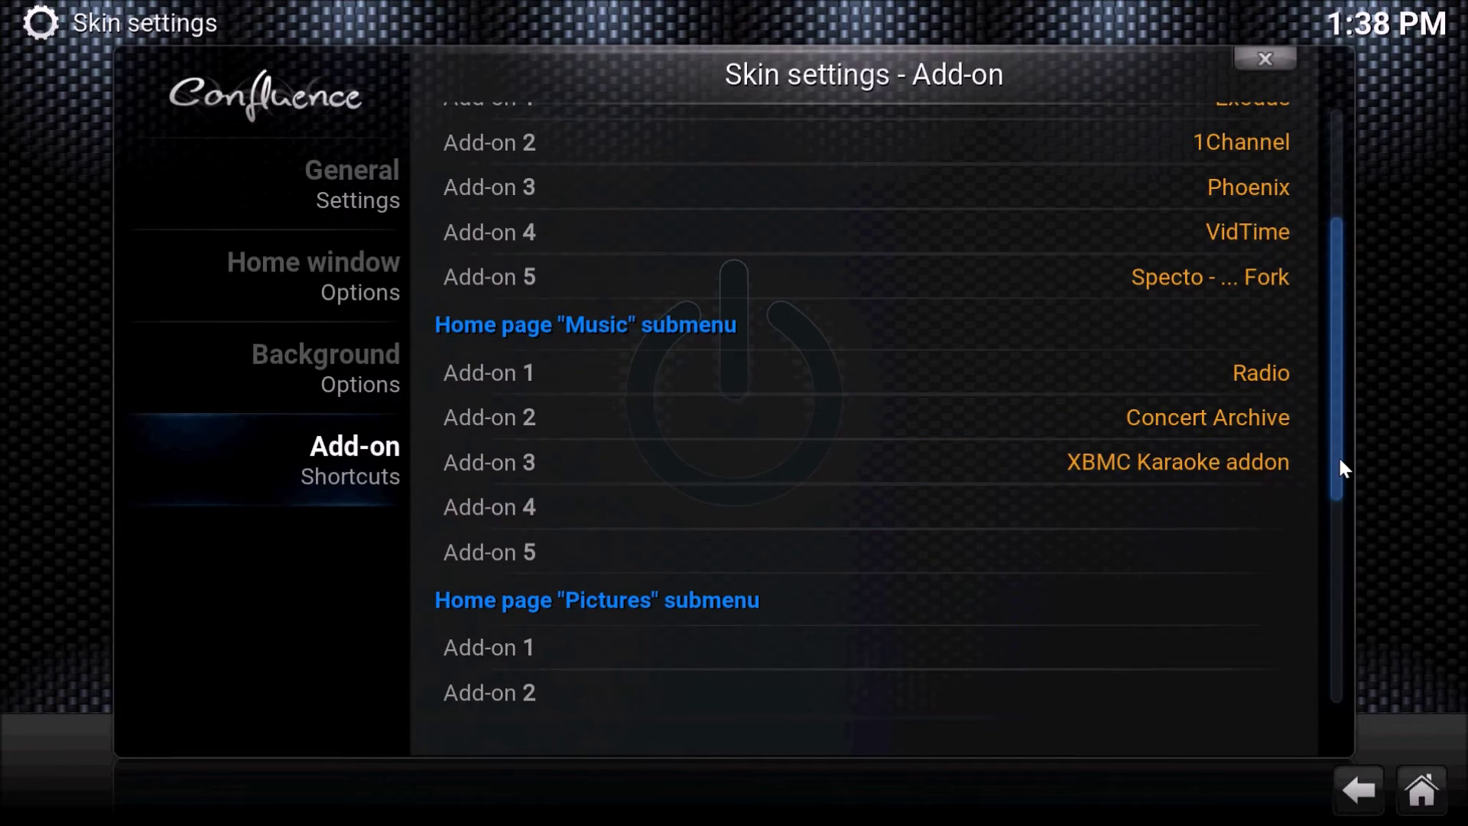
scroll(1343, 468, "down", 3)
scroll(1340, 382, "up", 6)
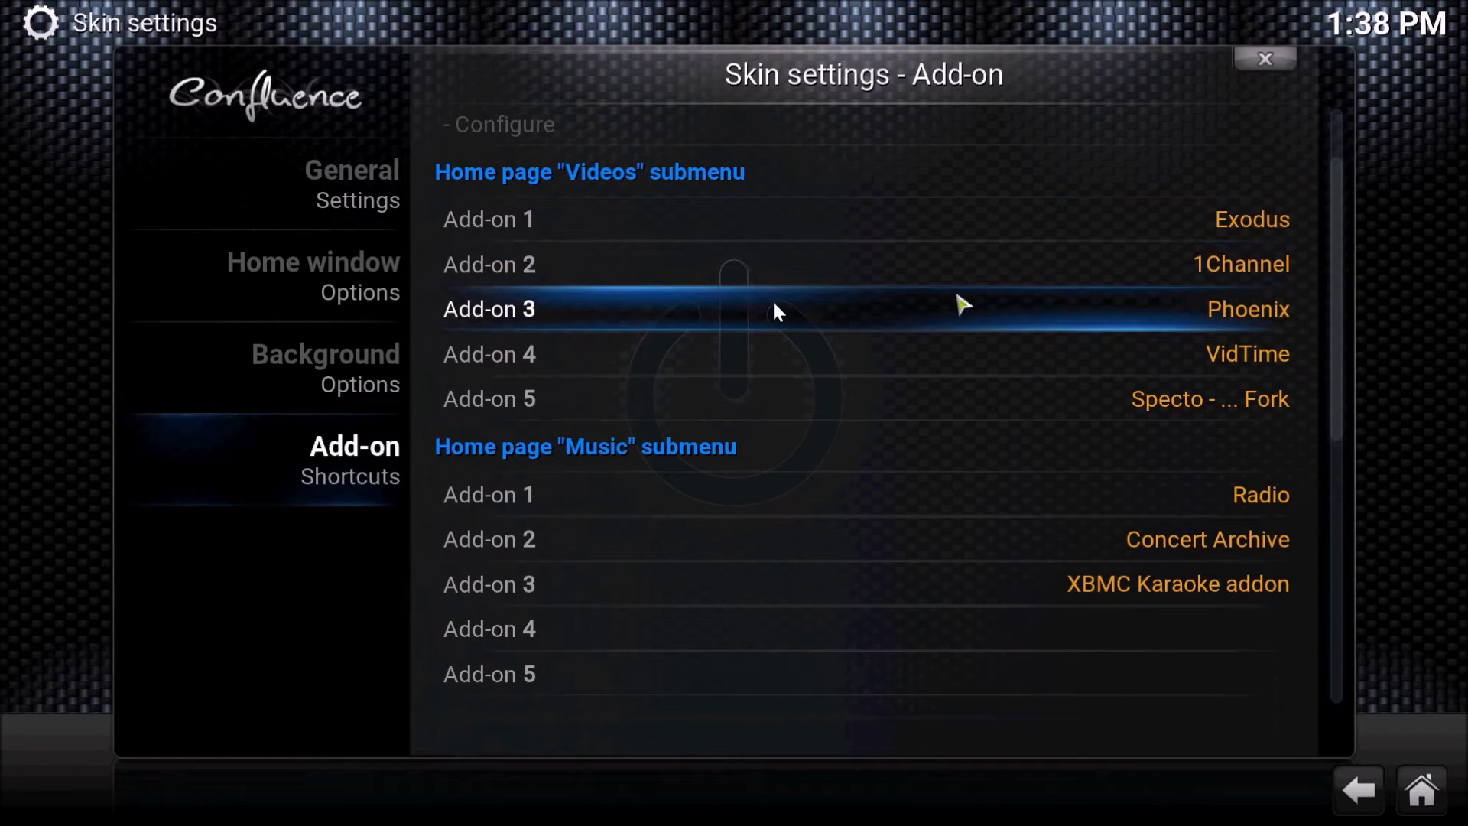
left_click(681, 270)
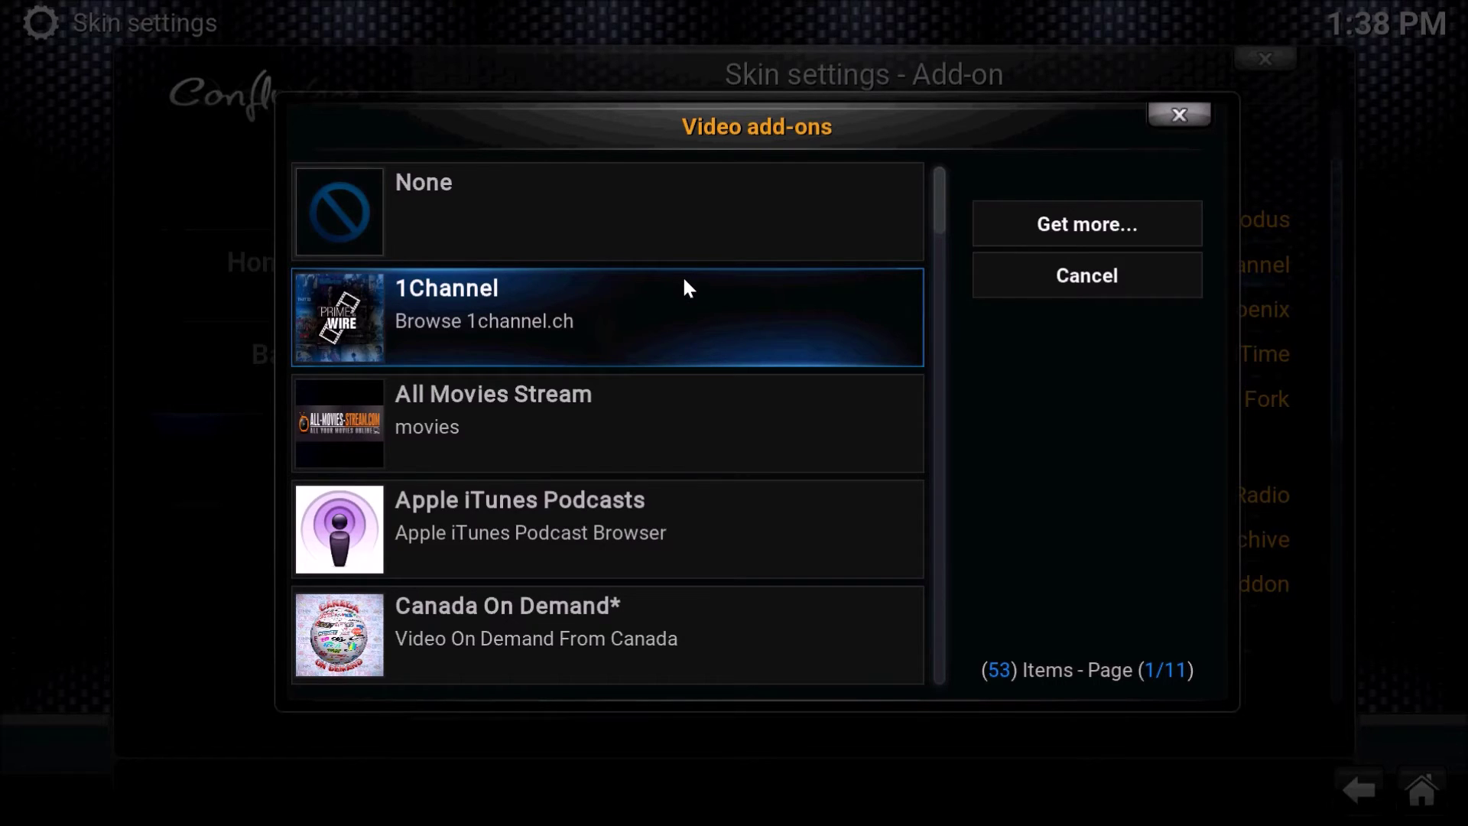
- Choose Castaway from the Video add-ons list for Videos Add-on 2, then return home
scroll(547, 555, "down", 3)
scroll(561, 523, "down", 4)
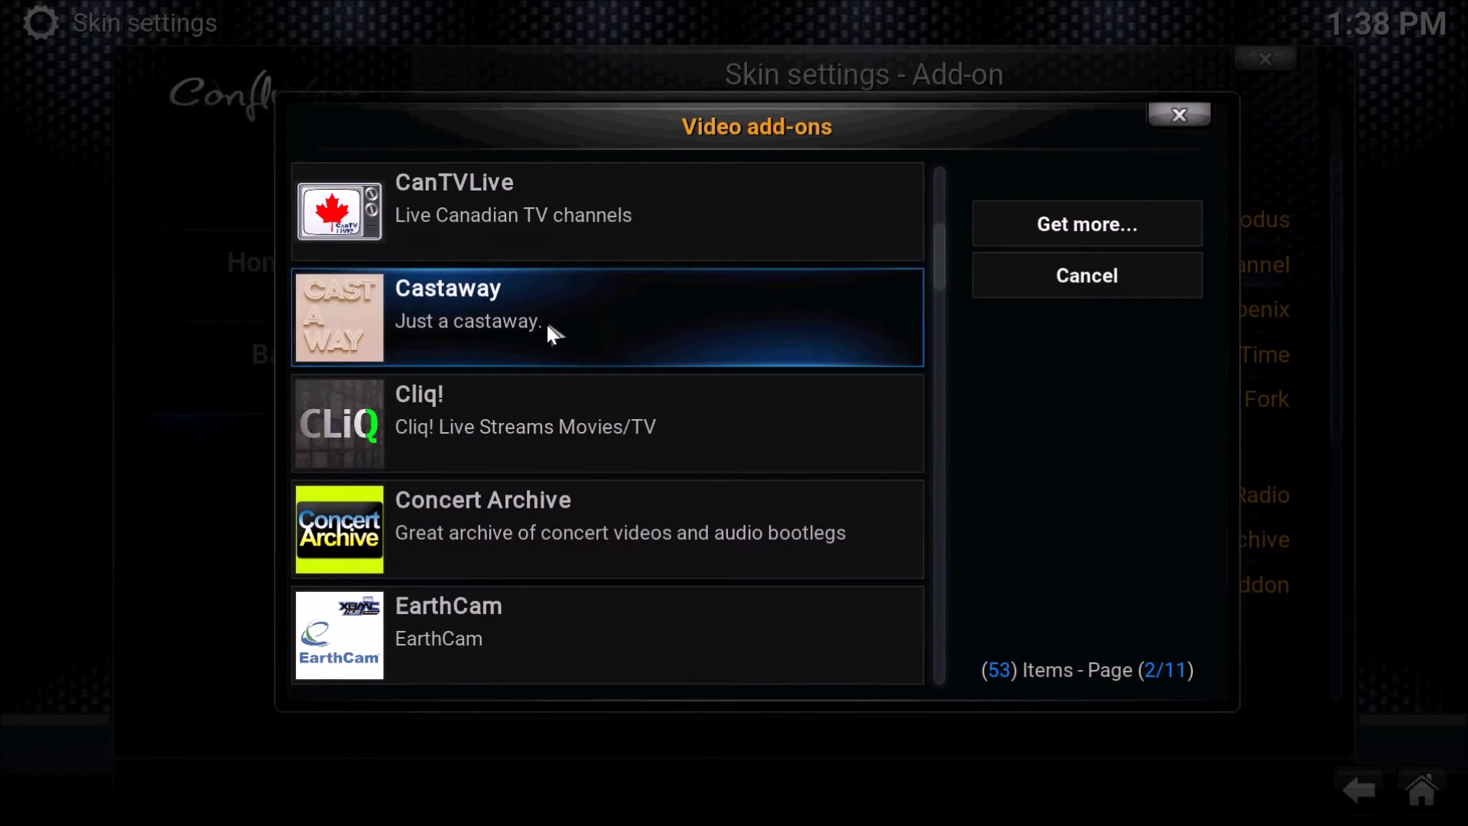
left_click(548, 325)
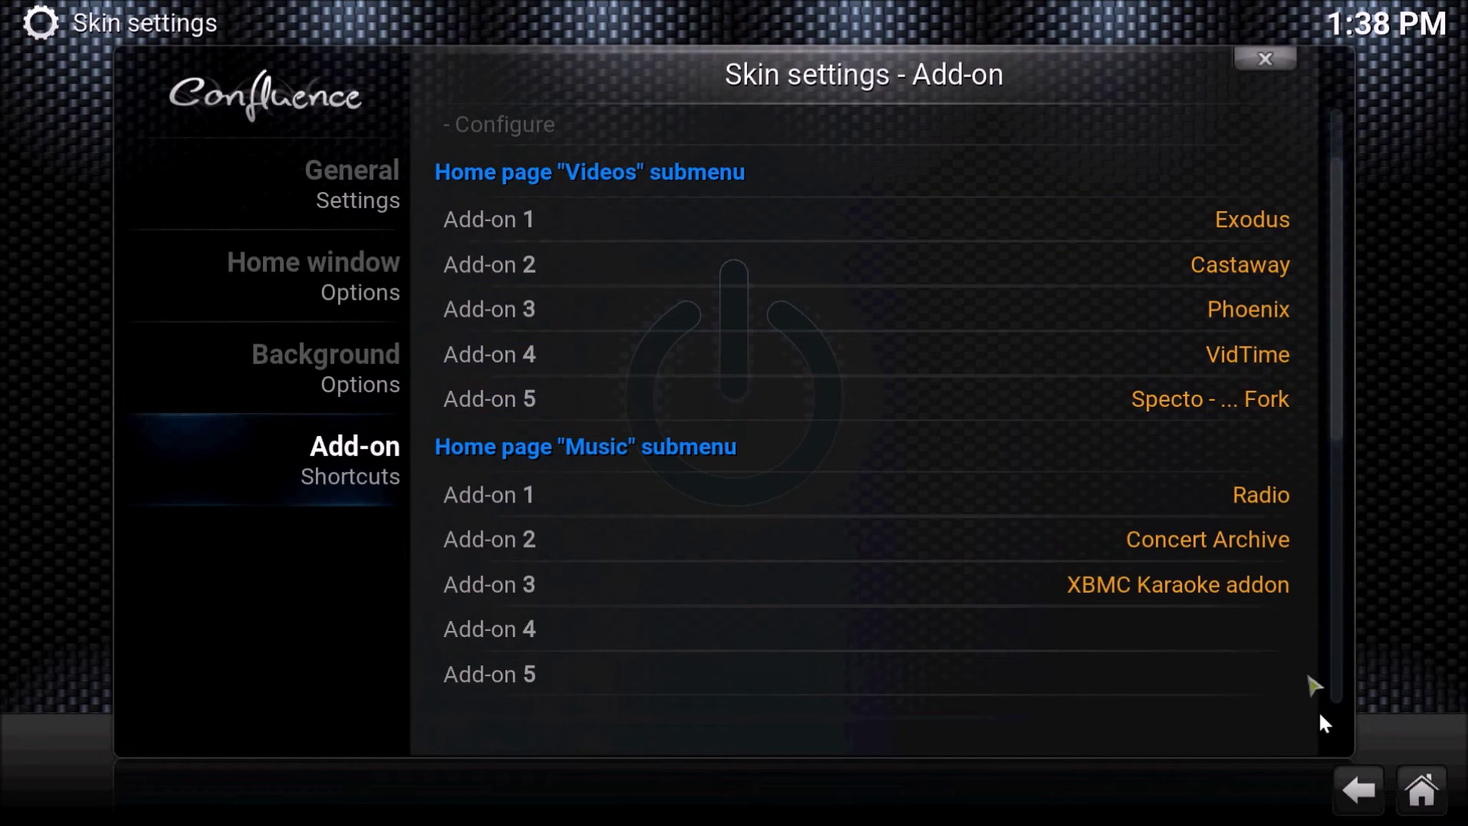
left_click(1414, 785)
- Open and close the Favourites side panel, then open the Add-ons list under VIDEOS
scroll(831, 518, "up", 1)
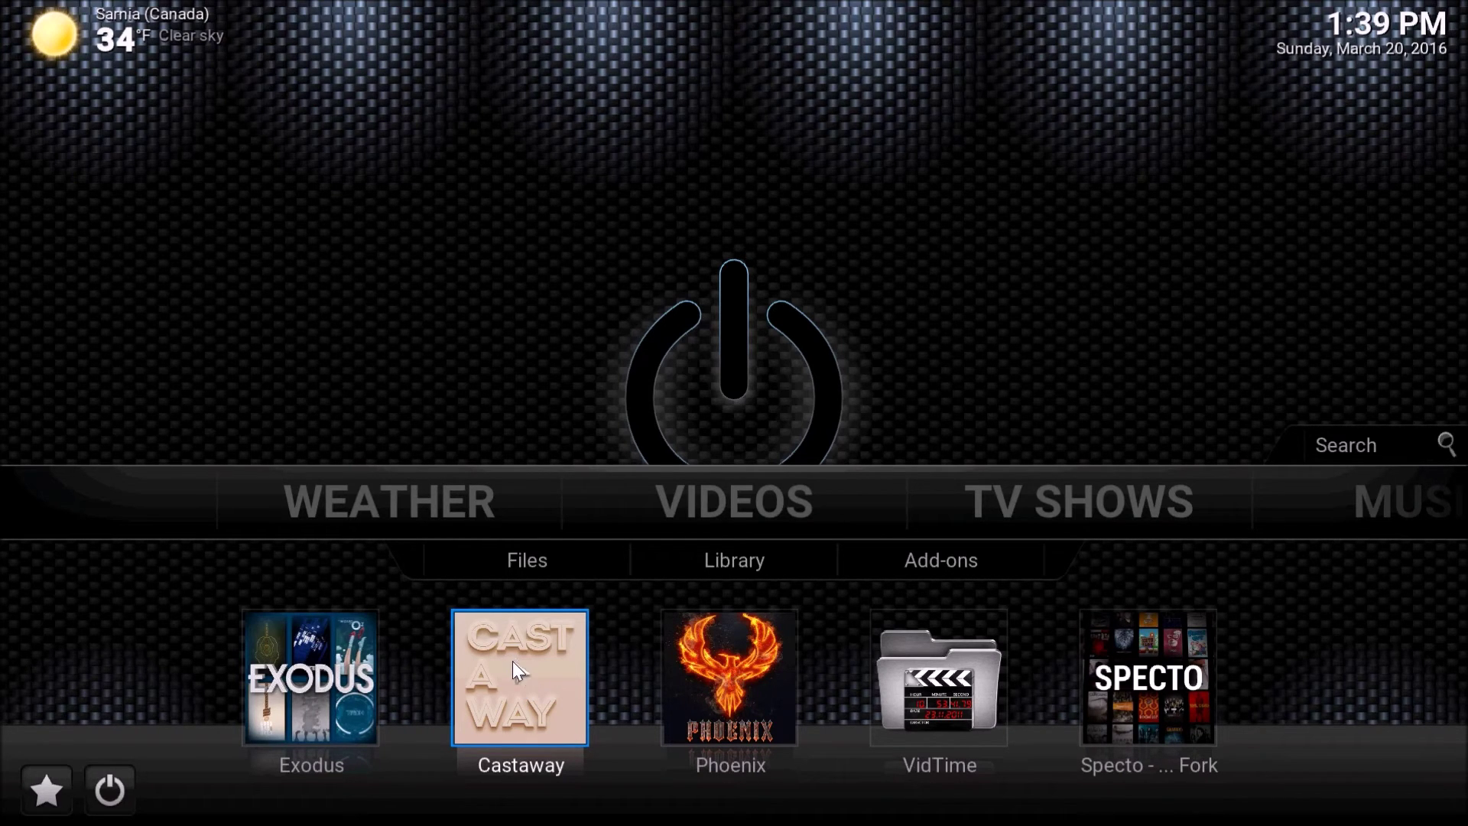
left_click(44, 797)
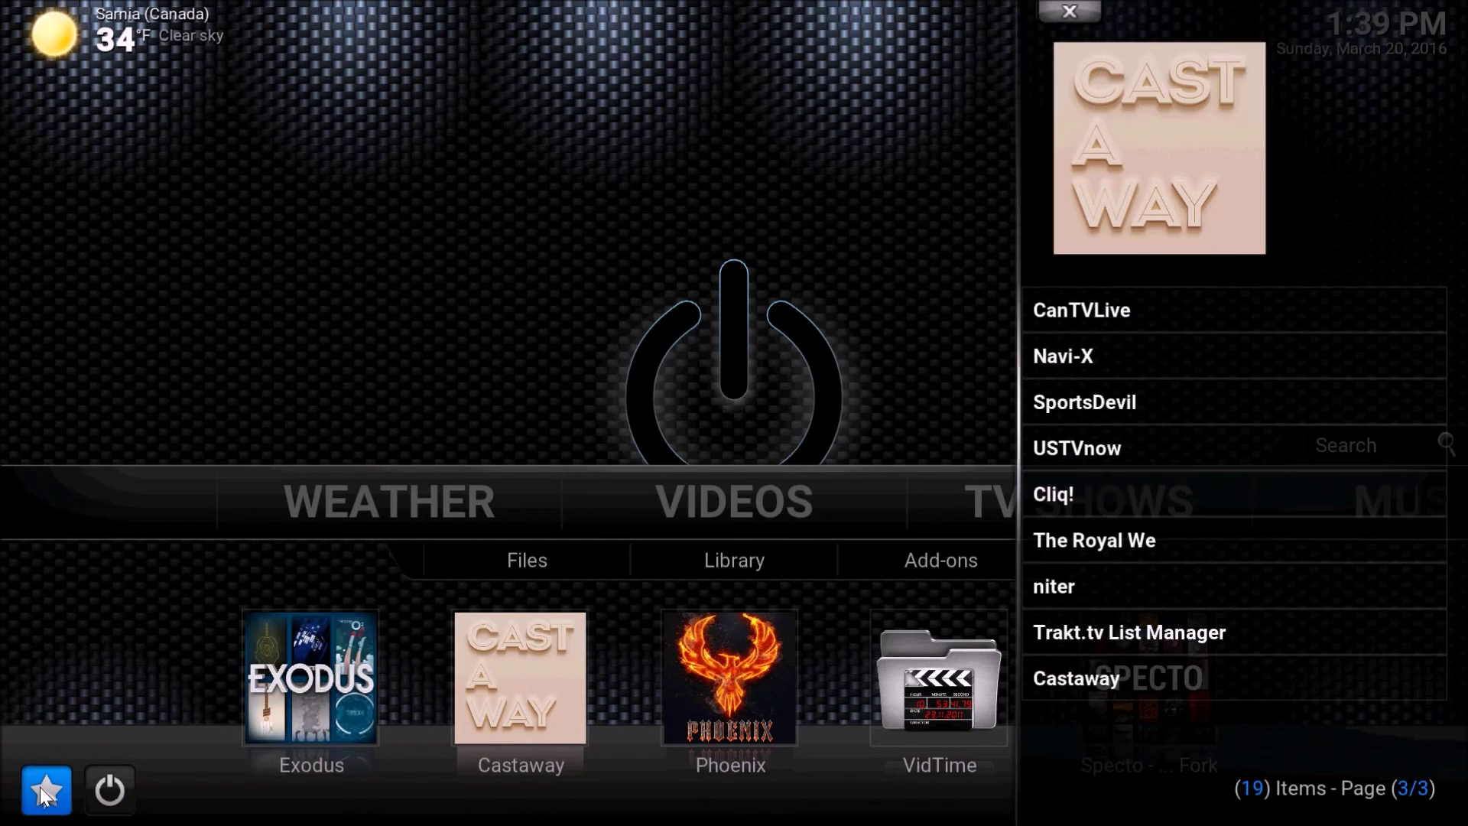
scroll(1157, 428, "up", 1)
scroll(1155, 533, "up", 9)
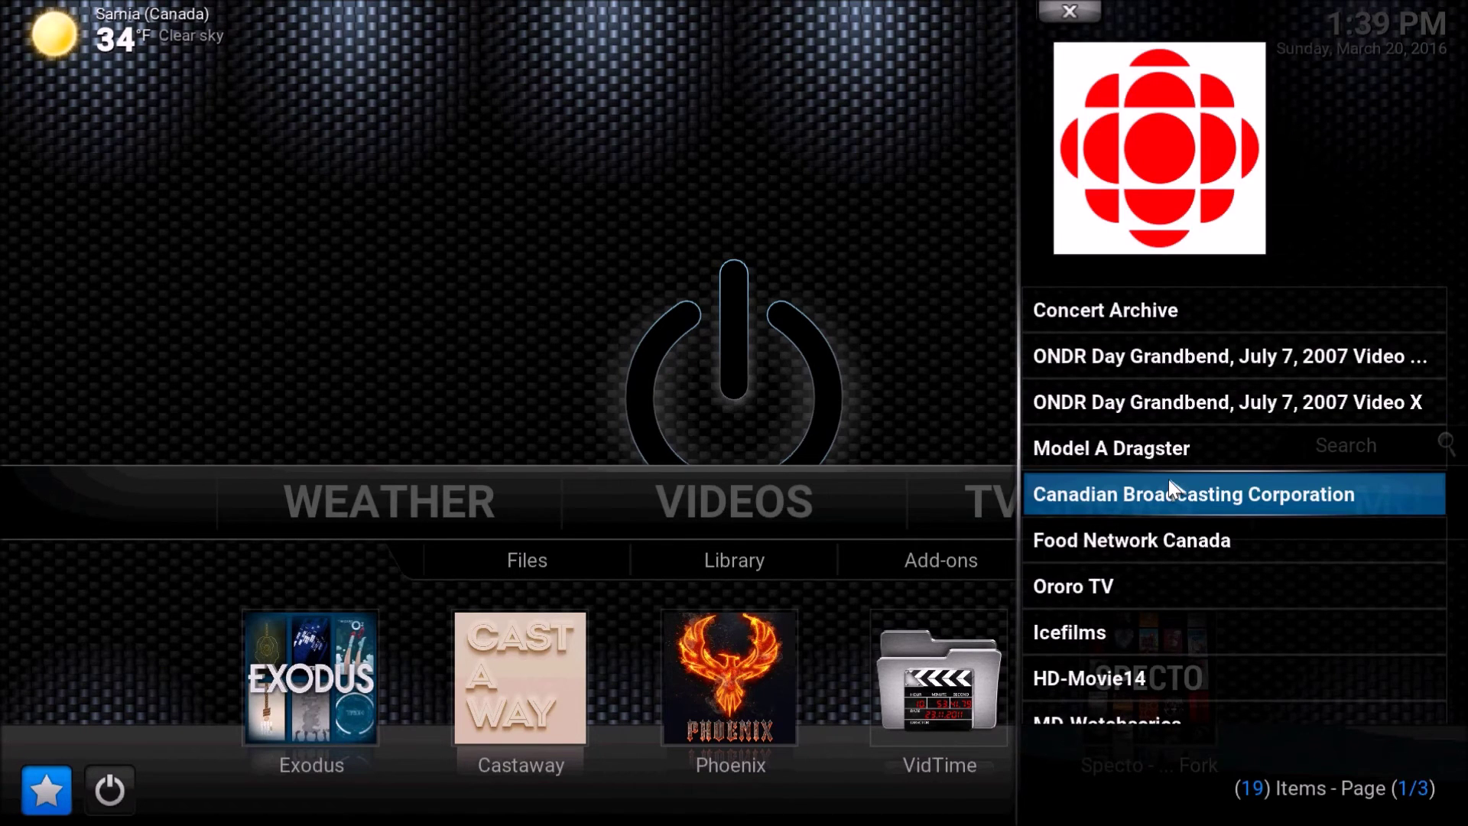
scroll(1168, 474, "down", 9)
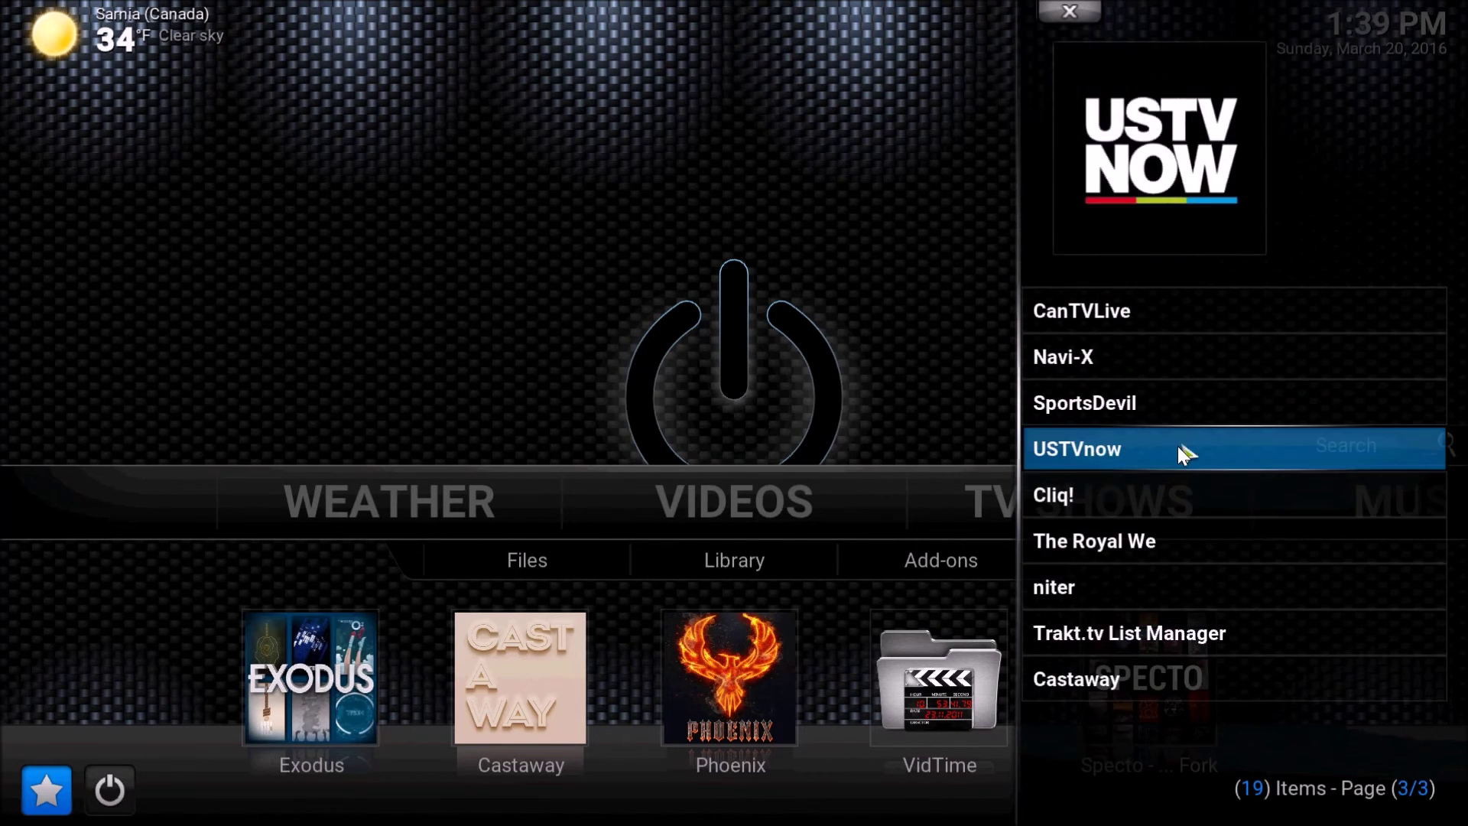
left_click(1072, 12)
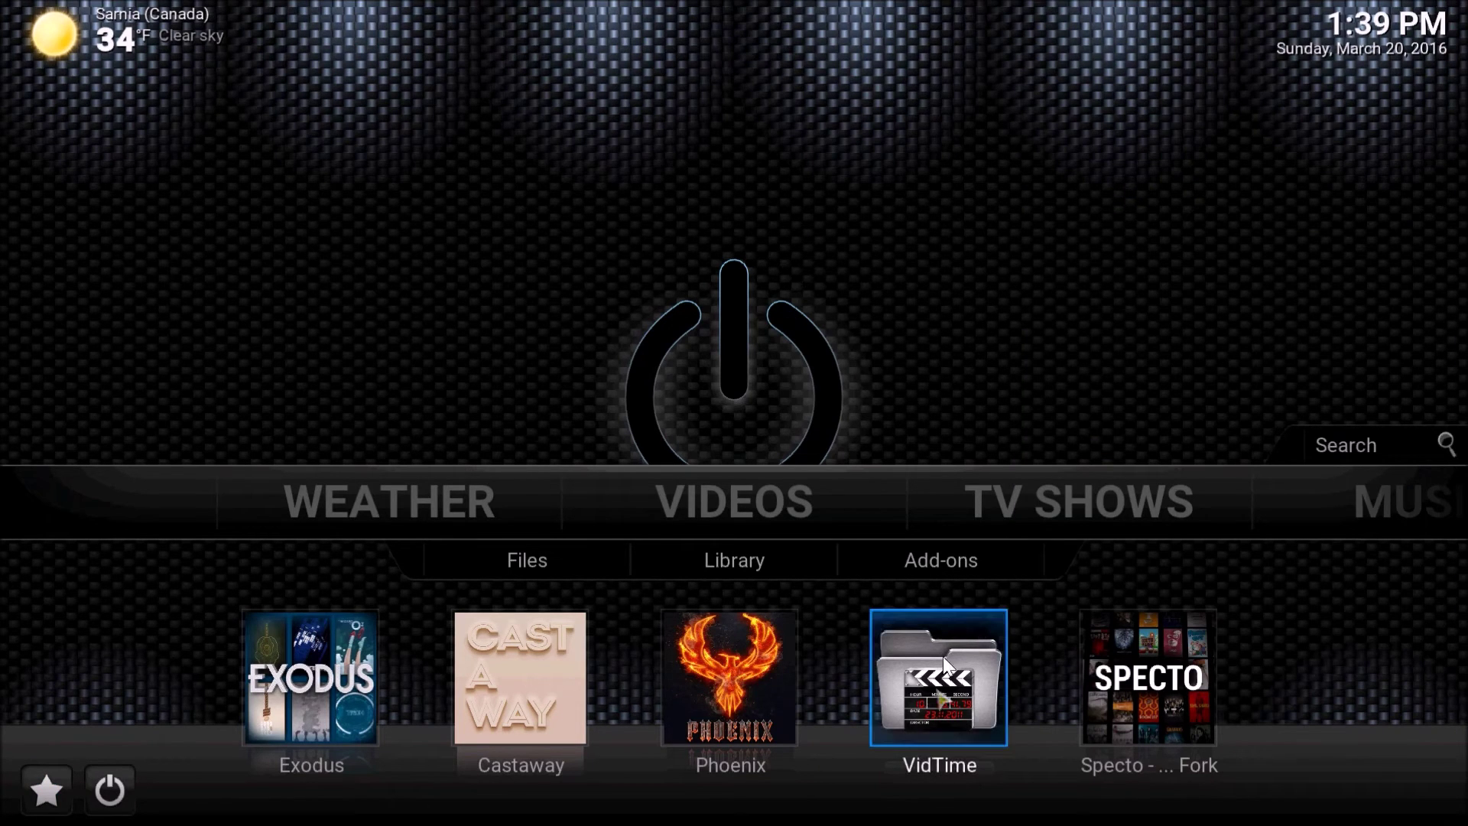
left_click(910, 563)
- Toggle Castaway in and out of favourites, leaving it added to favourites
scroll(742, 459, "down", 3)
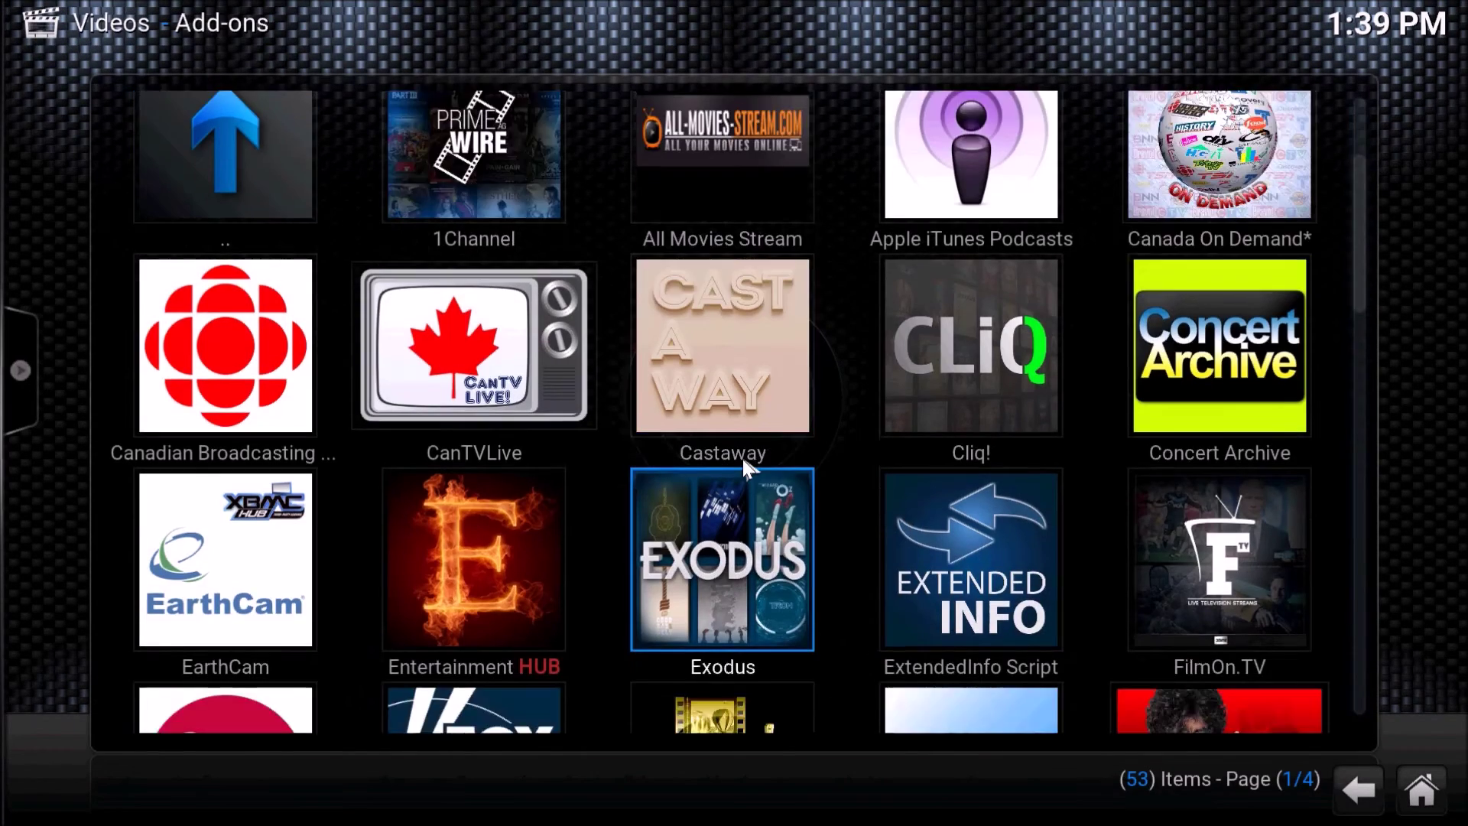
scroll(742, 459, "up", 4)
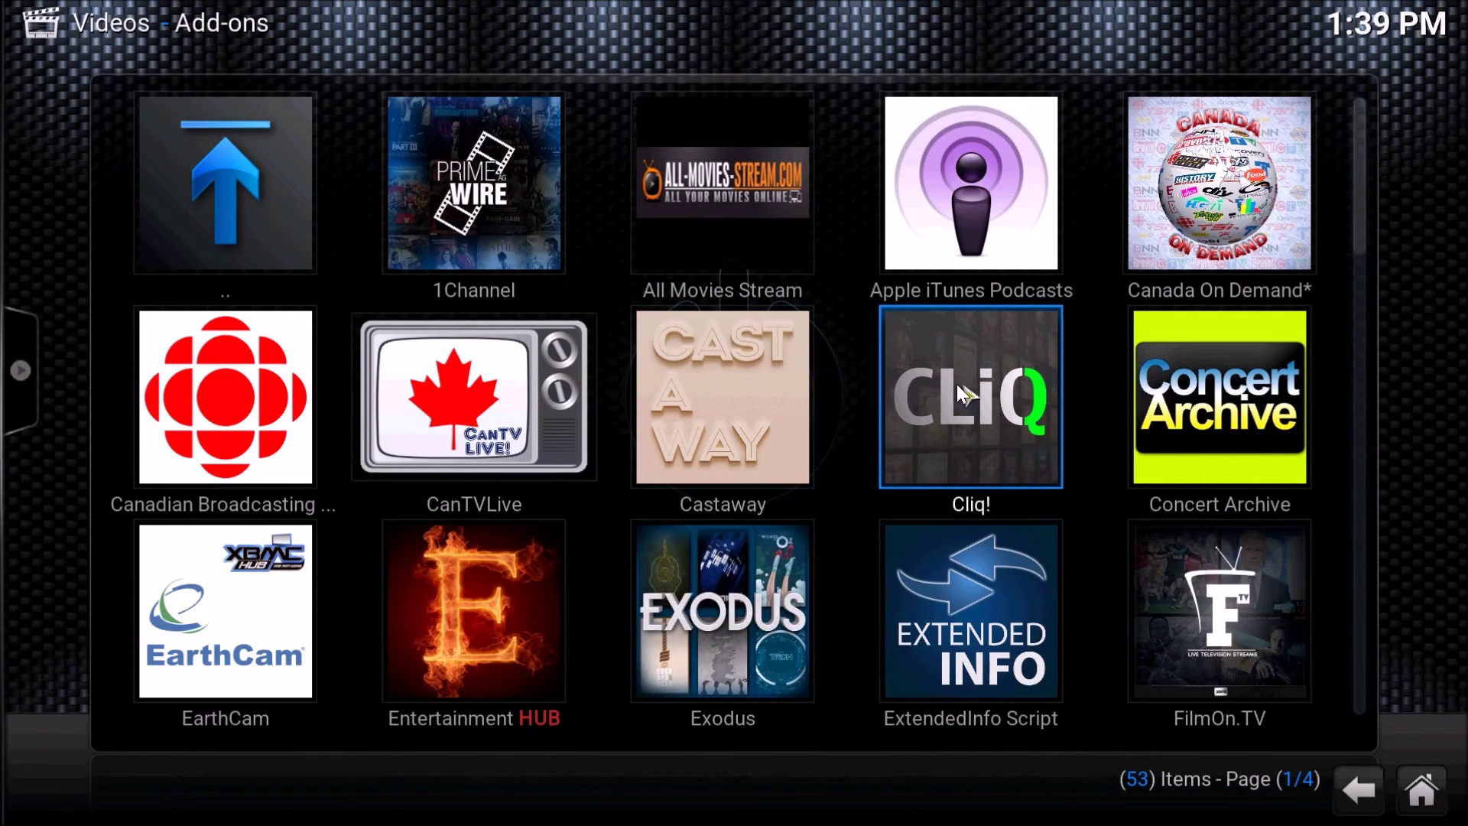
right_click(729, 367)
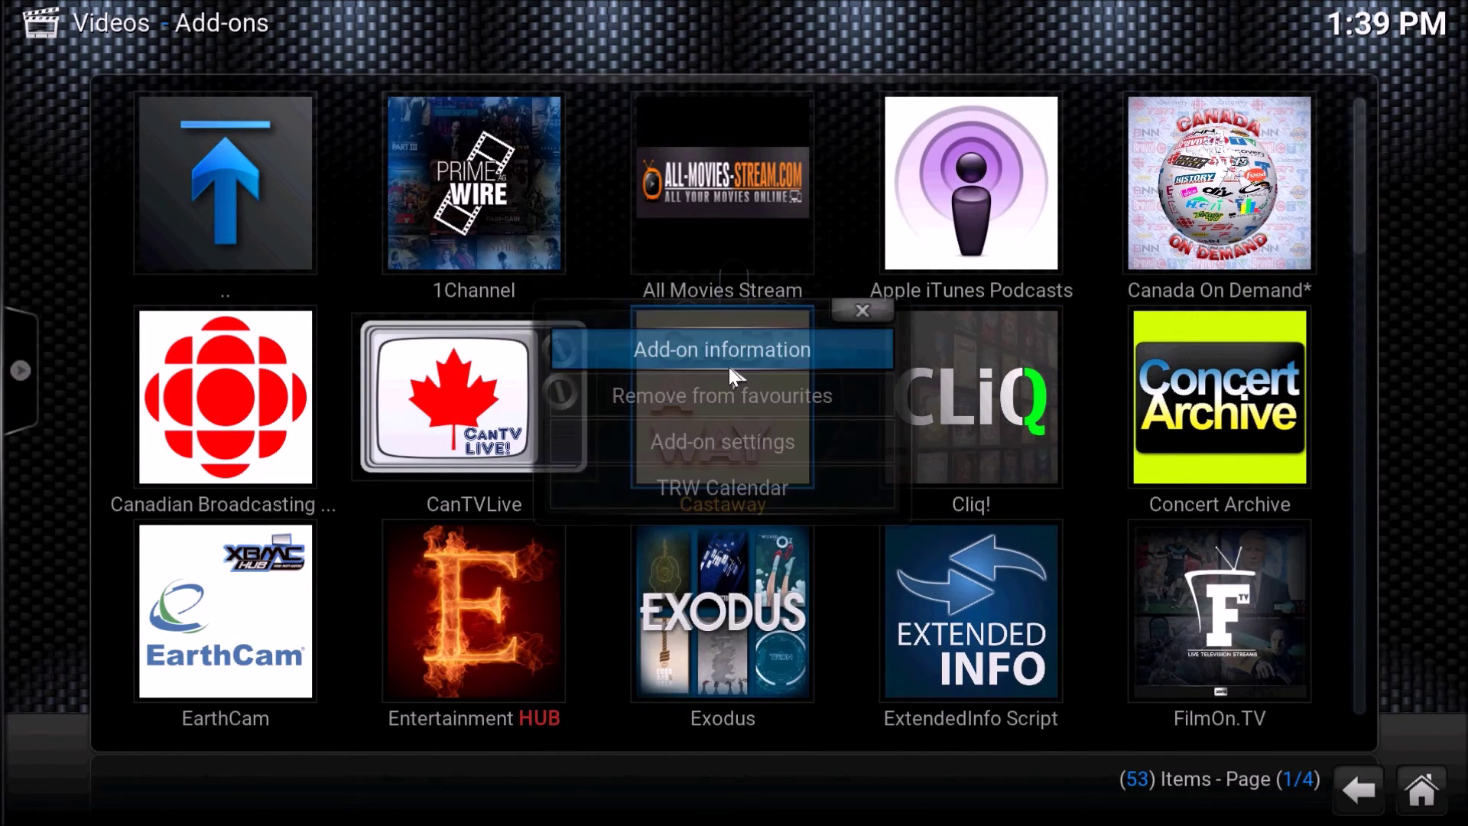
left_click(735, 393)
right_click(728, 392)
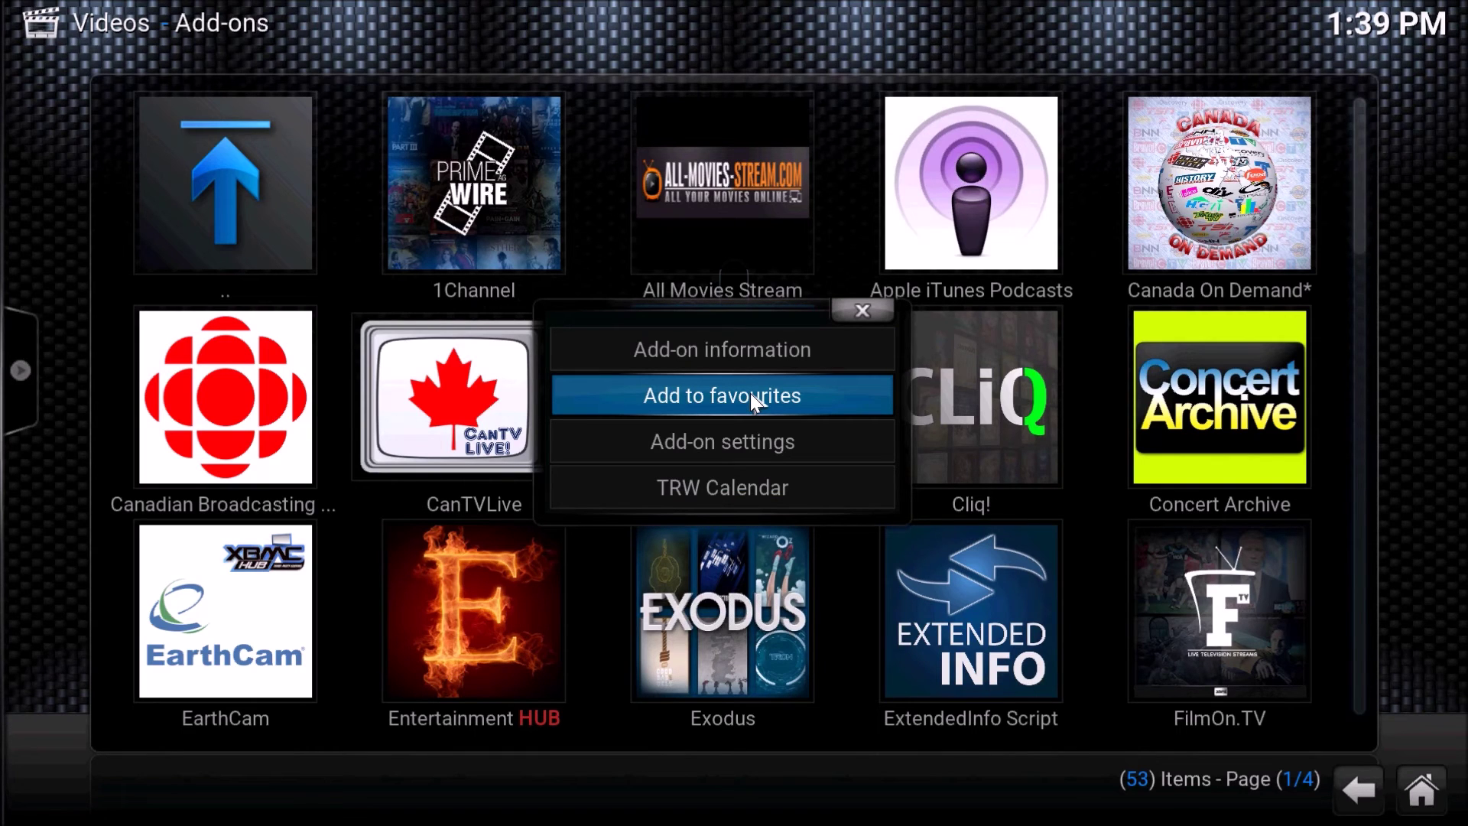
left_click(751, 393)
right_click(783, 408)
left_click(781, 405)
right_click(734, 399)
left_click(770, 404)
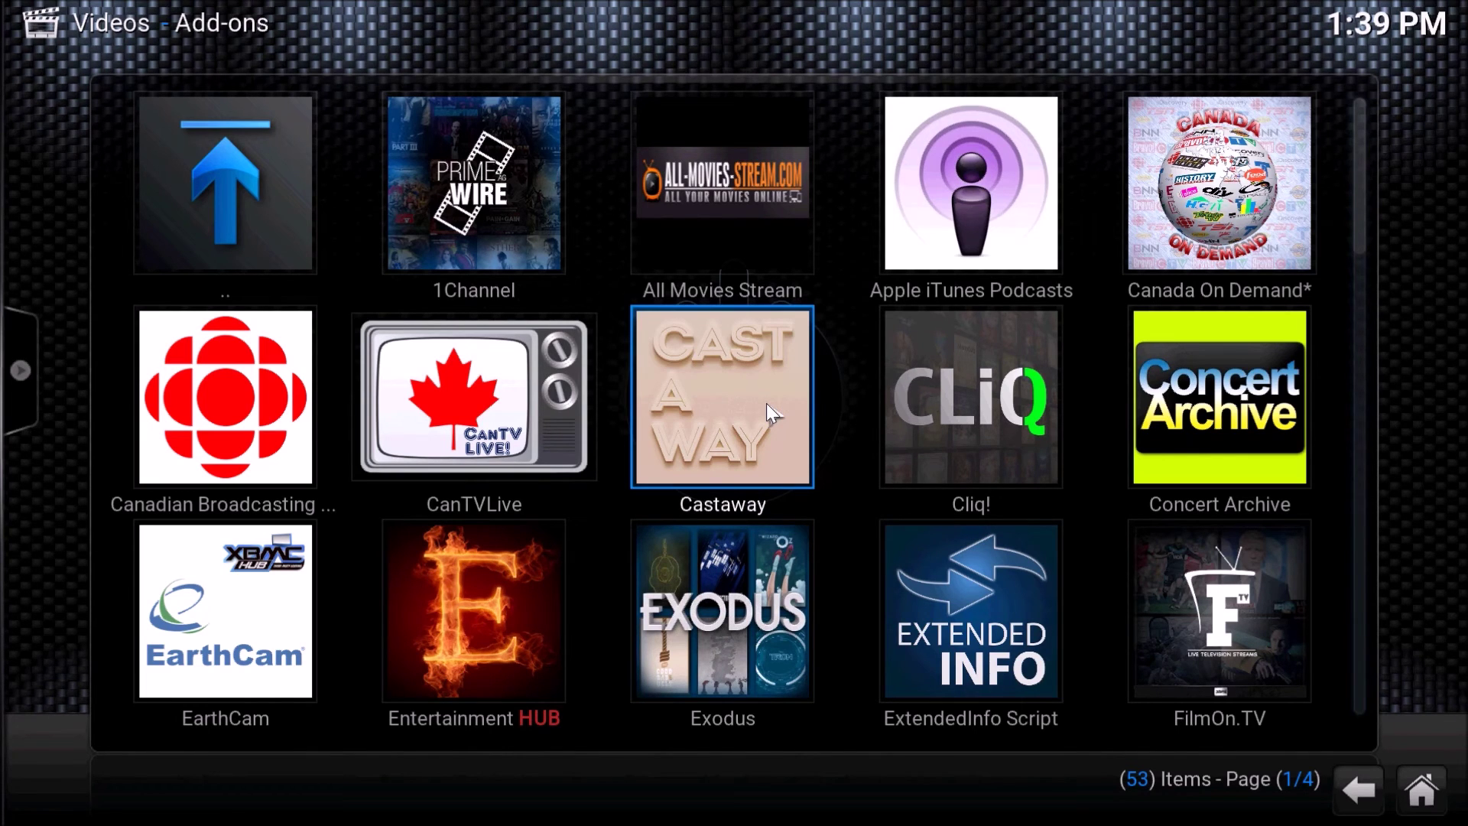
- Browse the video add-on grid, then go up via '..' to the main Videos menu
scroll(841, 306, "down", 3)
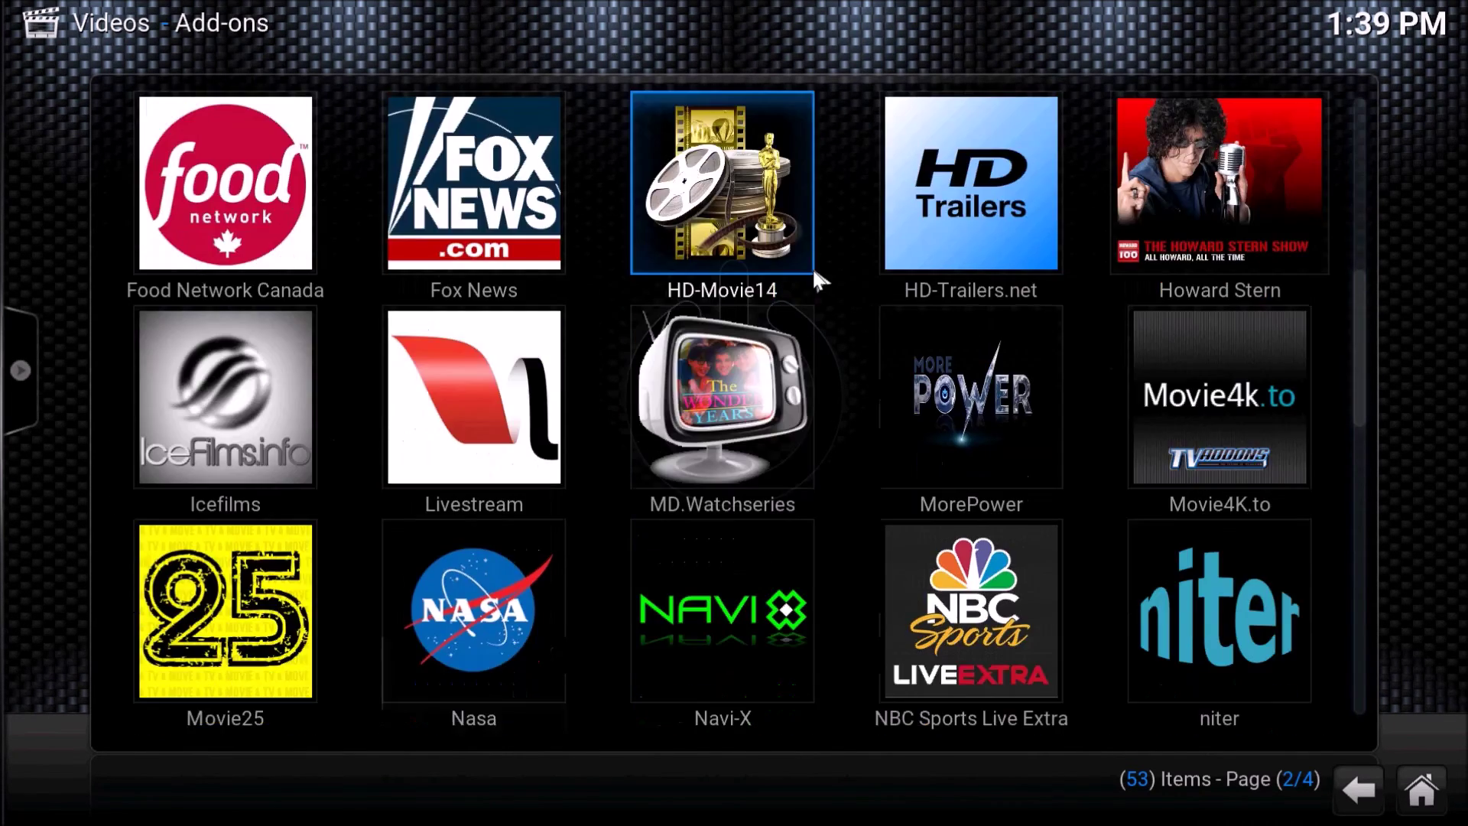
scroll(817, 280, "down", 5)
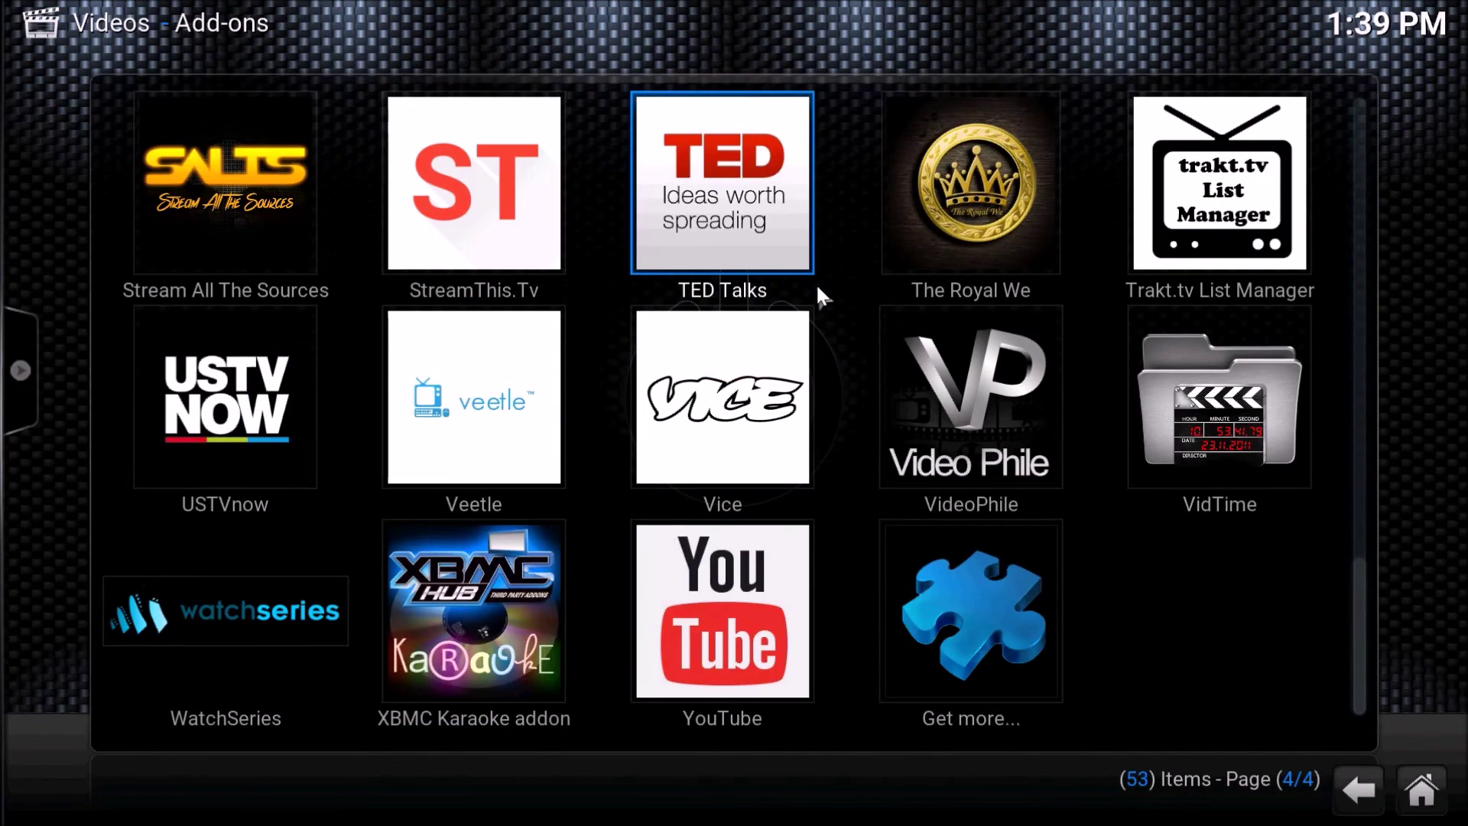
scroll(818, 286, "up", 7)
scroll(817, 286, "down", 7)
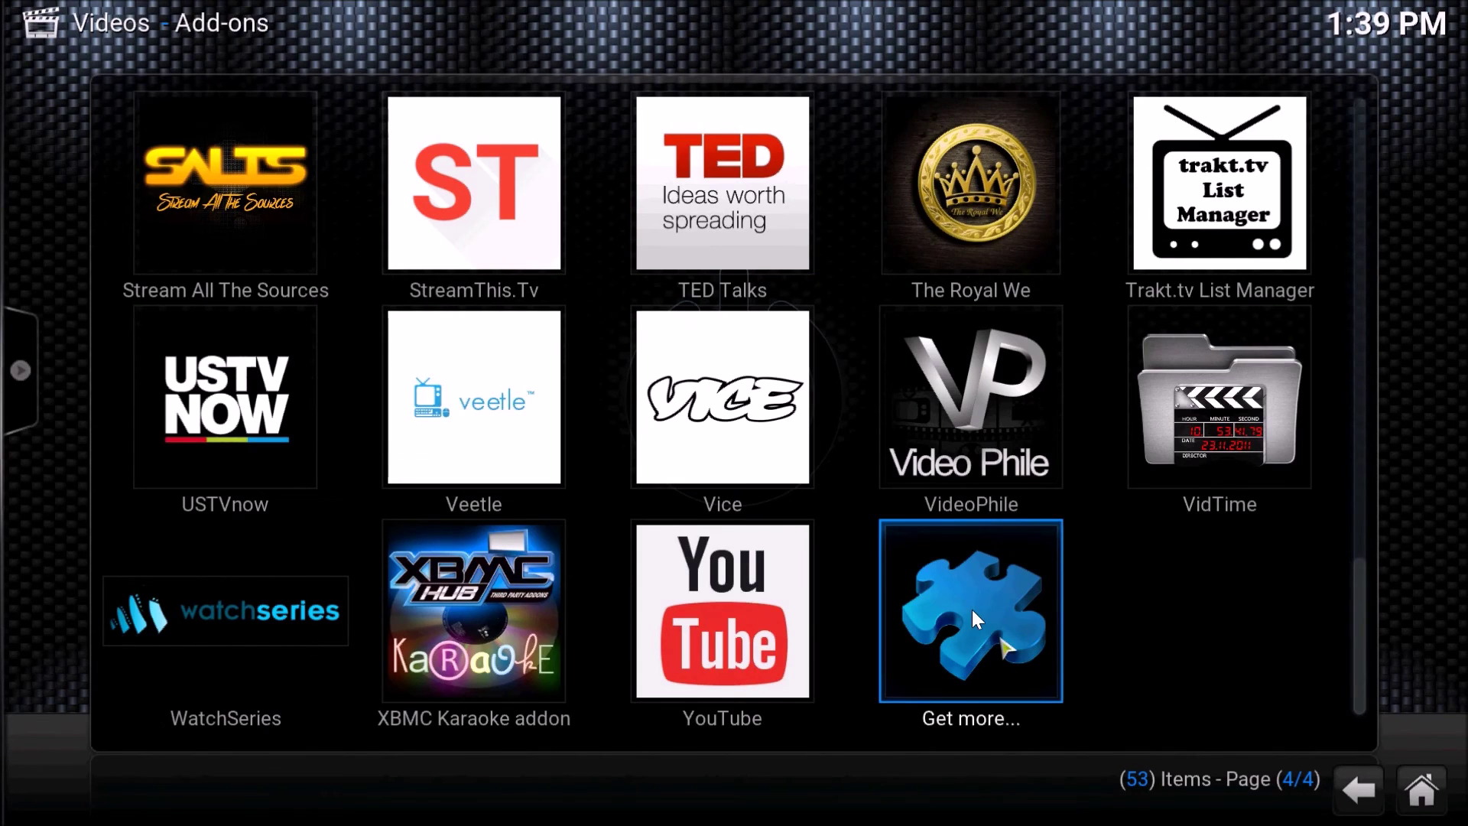
scroll(964, 611, "up", 8)
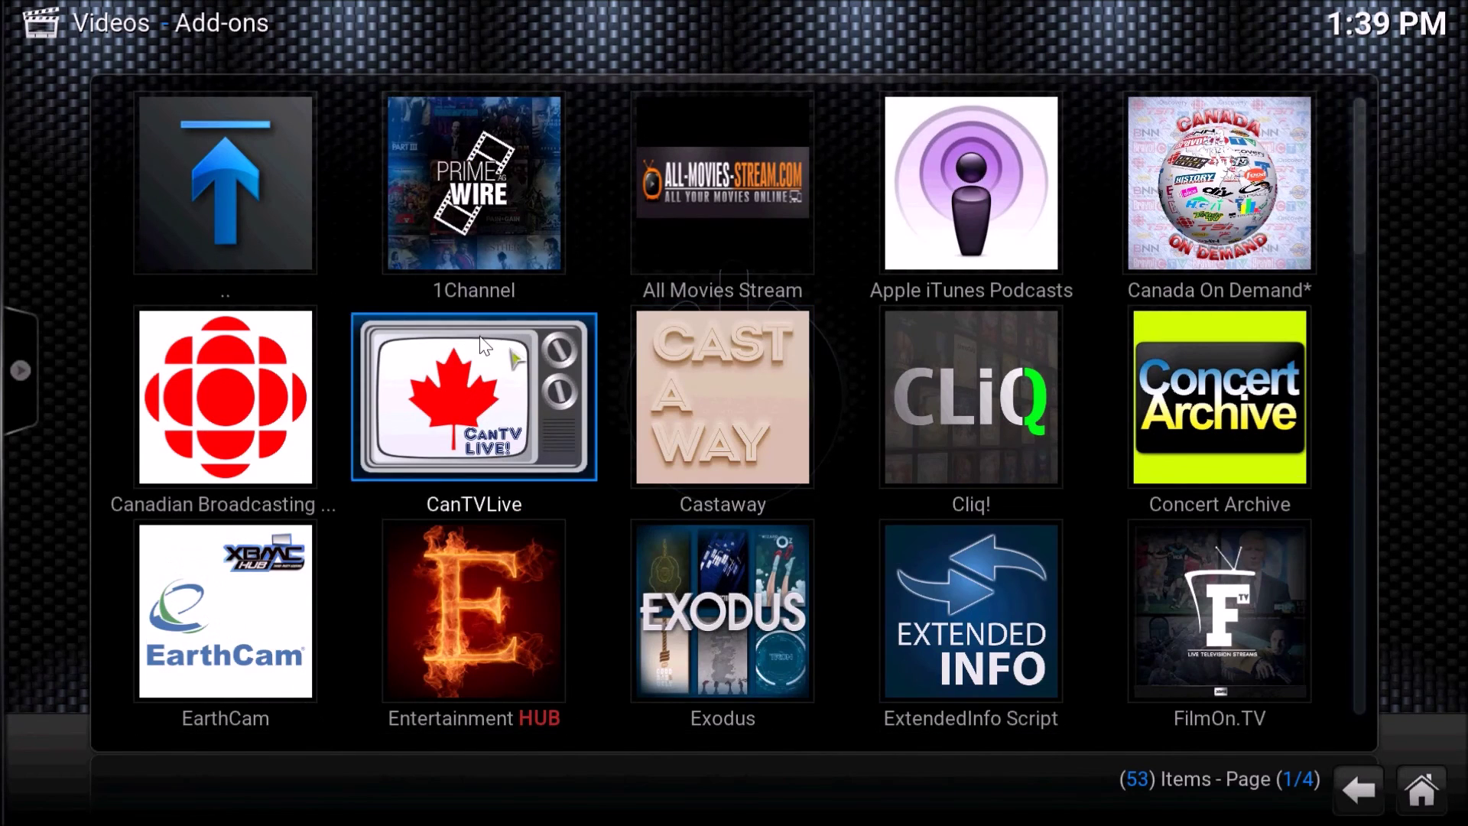
left_click(226, 160)
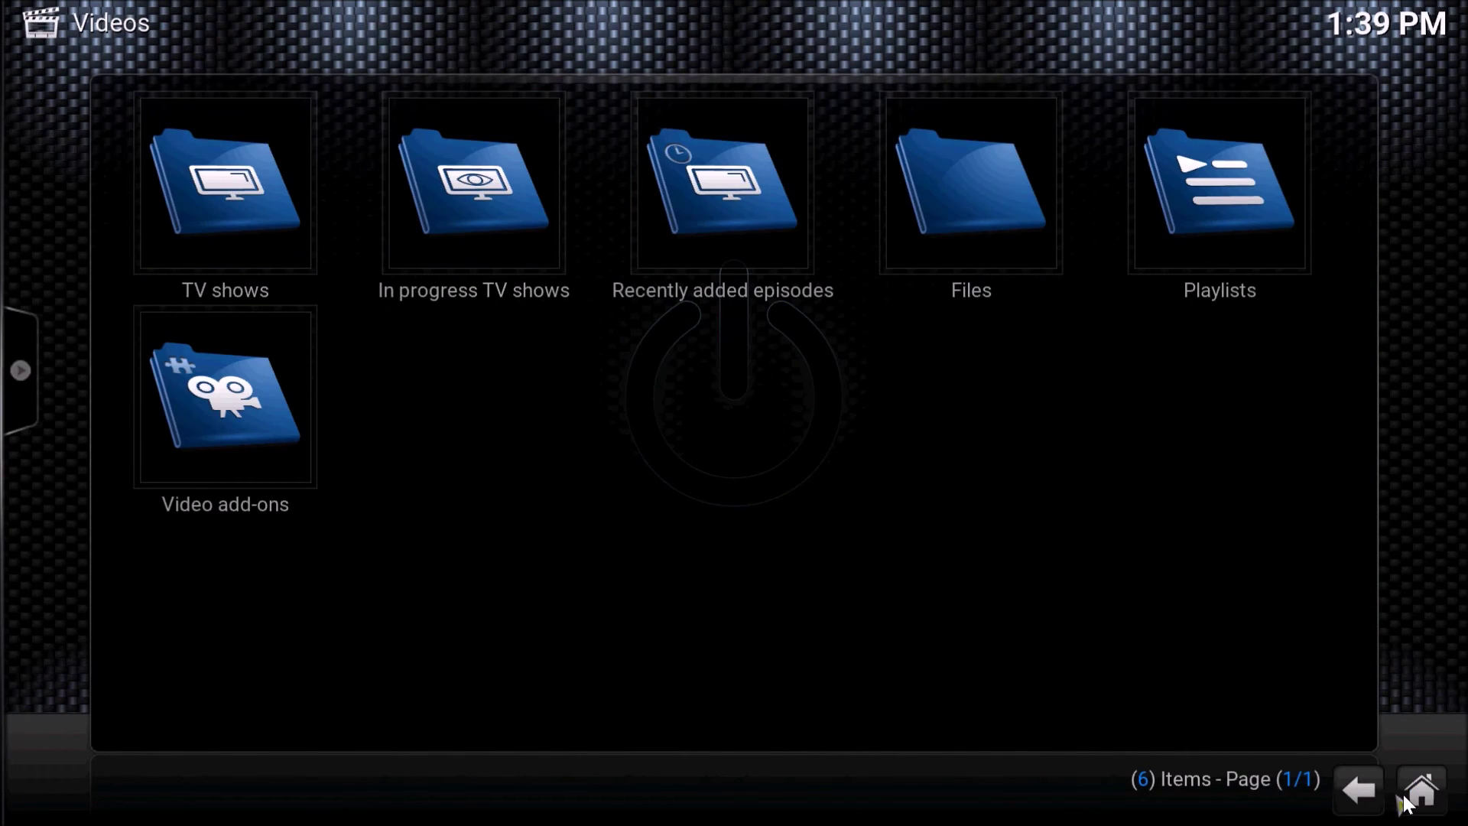